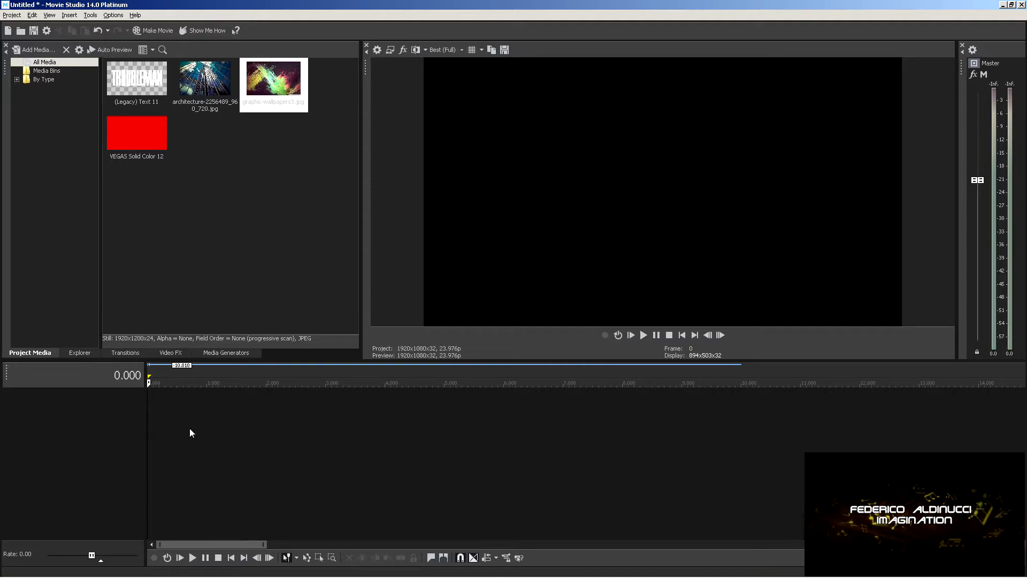
Insert two empty video tracks in the timeline.
right_click(97, 418)
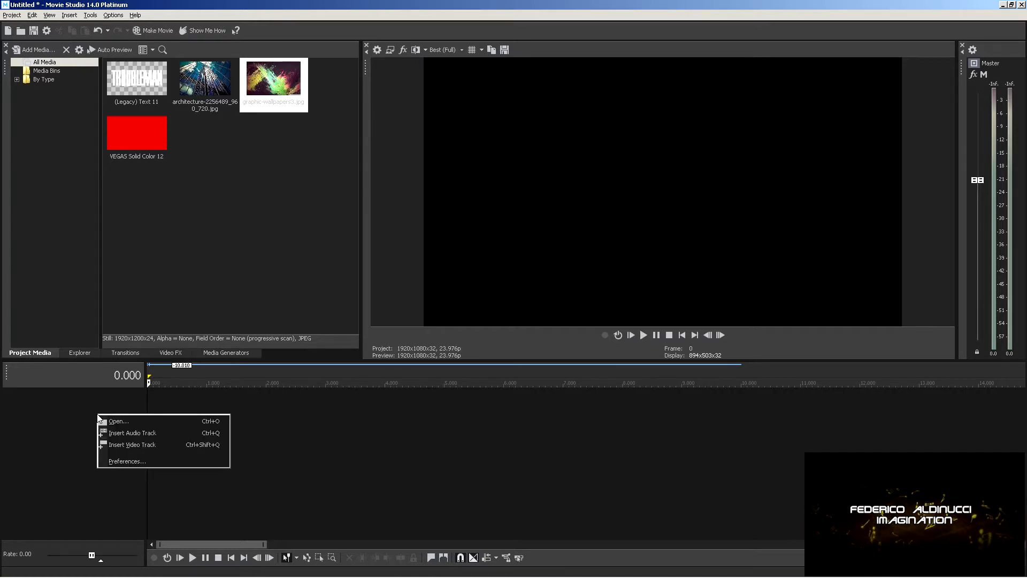
left_click(131, 444)
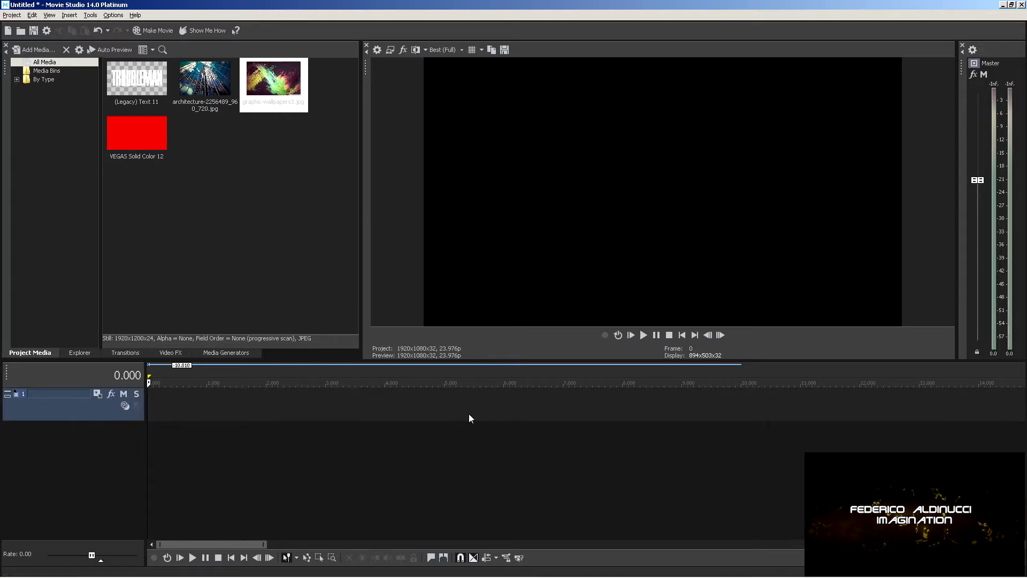
right_click(52, 415)
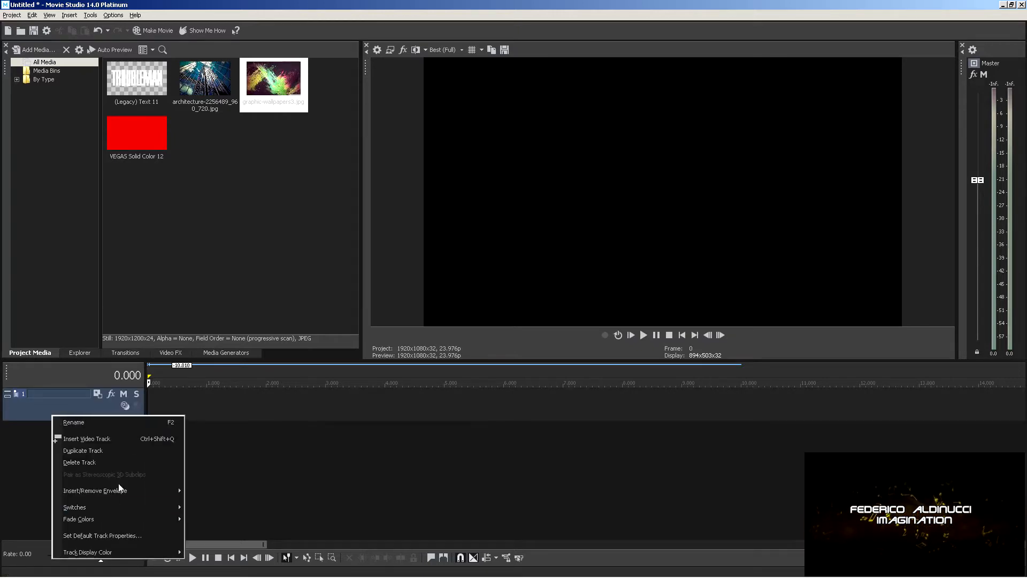
left_click(120, 439)
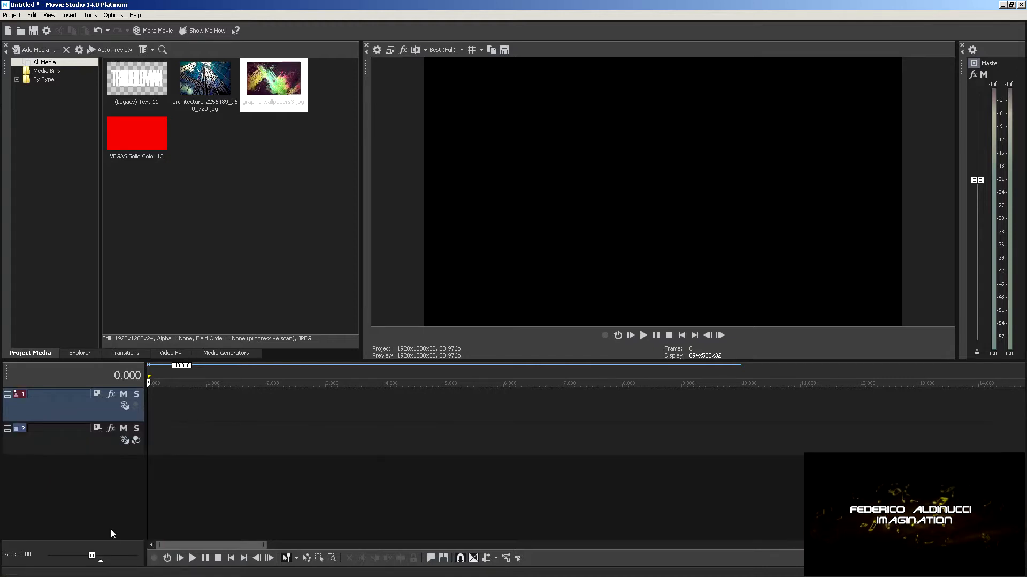
Place the TROUBLEMAN text clip at the start of track 2 and check its generator settings and playback.
left_click(70, 447)
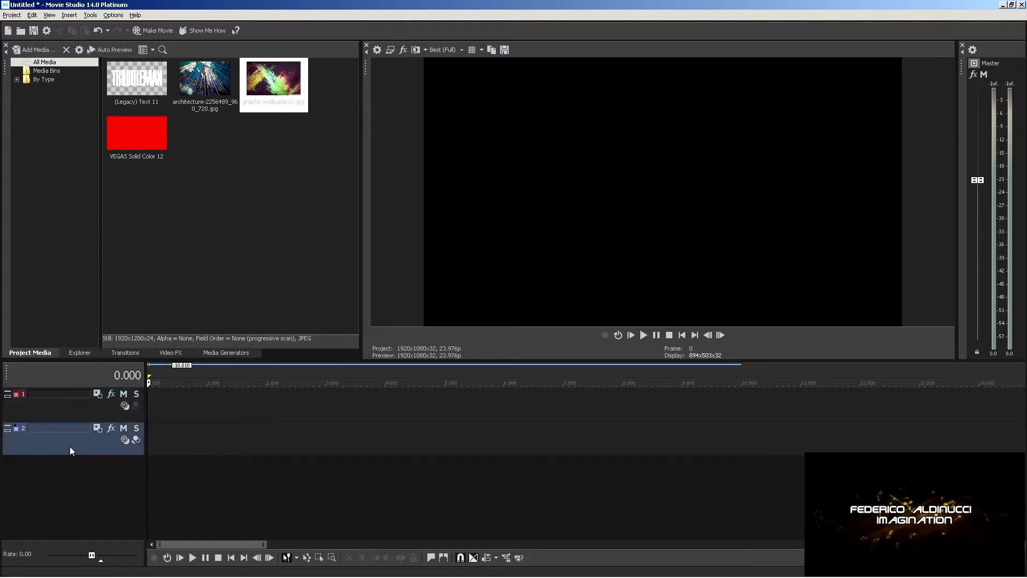
left_click_drag(129, 85, 156, 437)
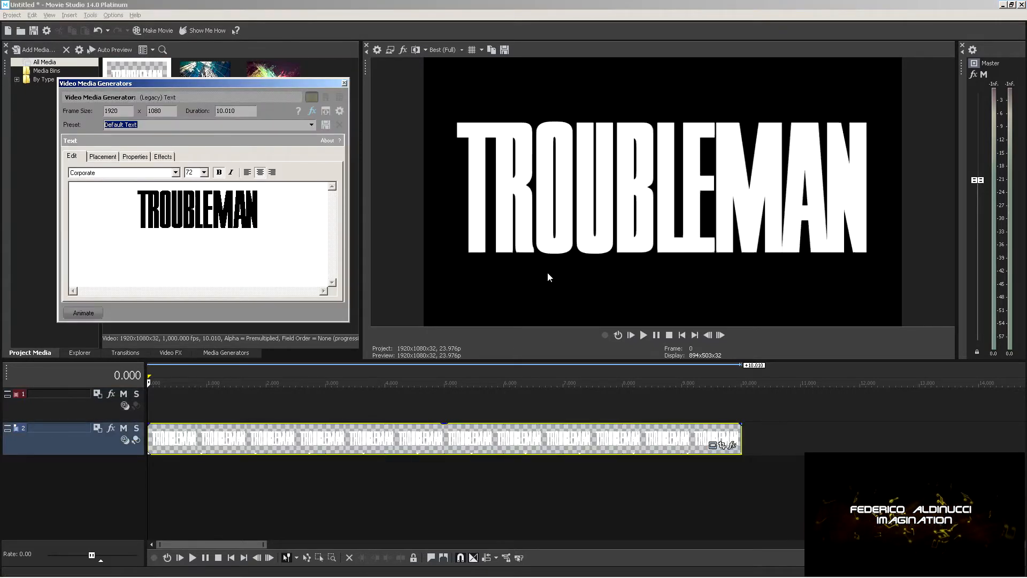
left_click(107, 160)
left_click(130, 159)
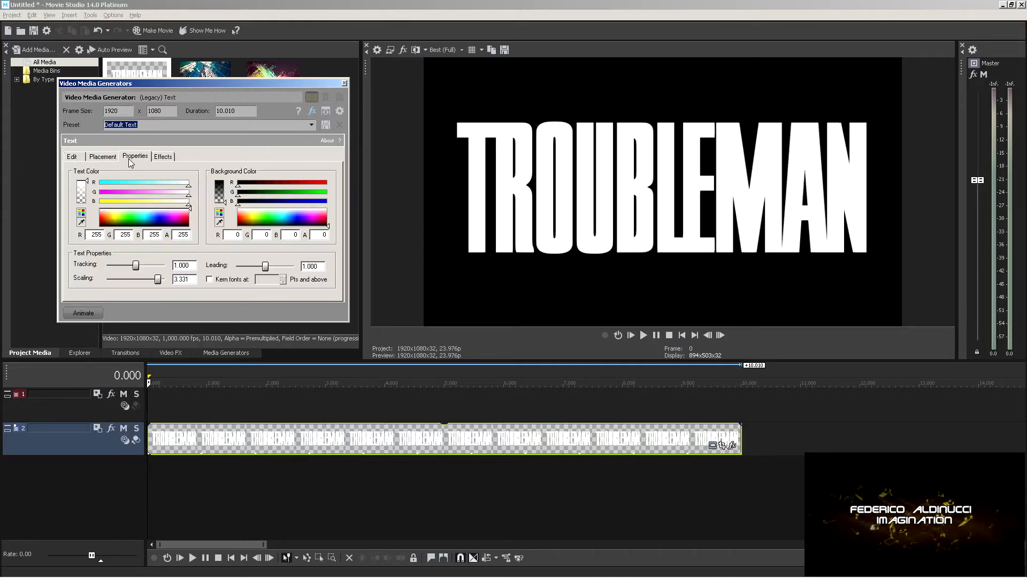
left_click(163, 156)
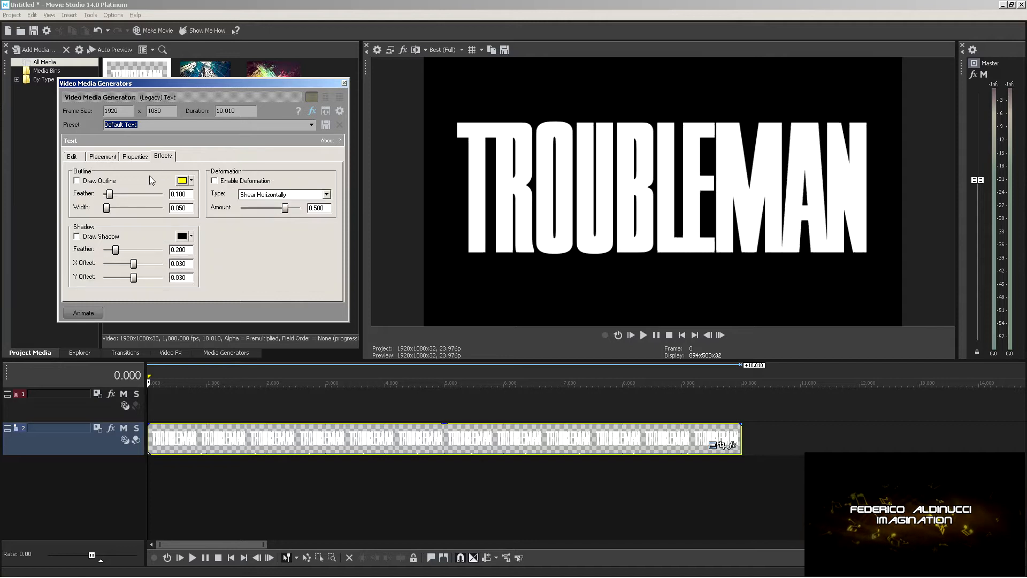
left_click(74, 156)
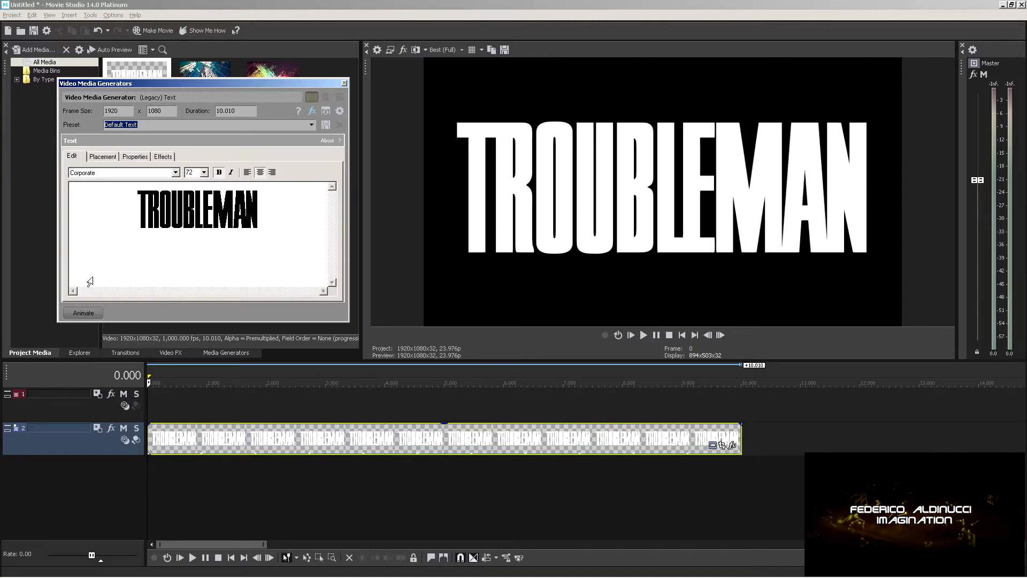
left_click(345, 83)
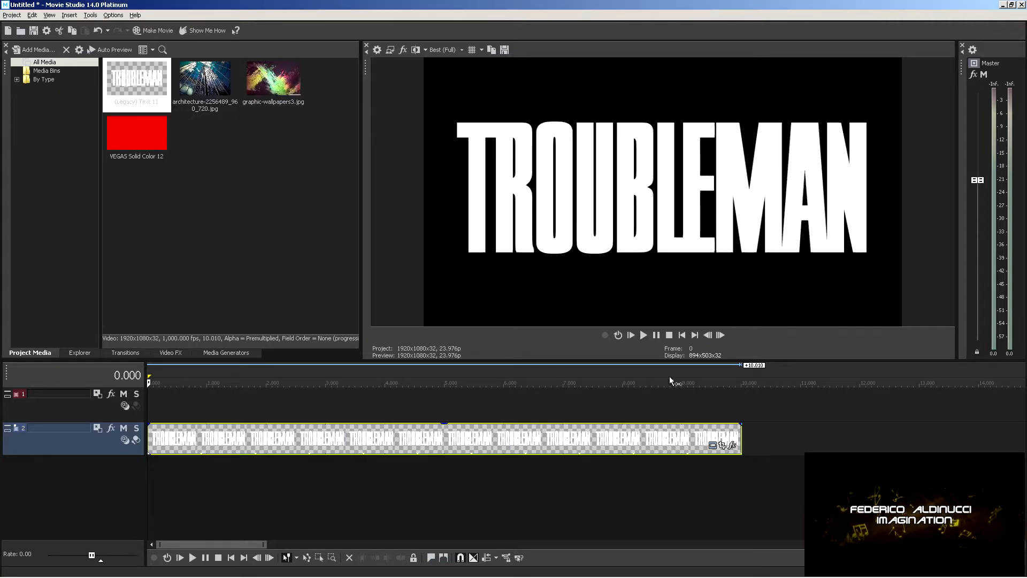
left_click(643, 334)
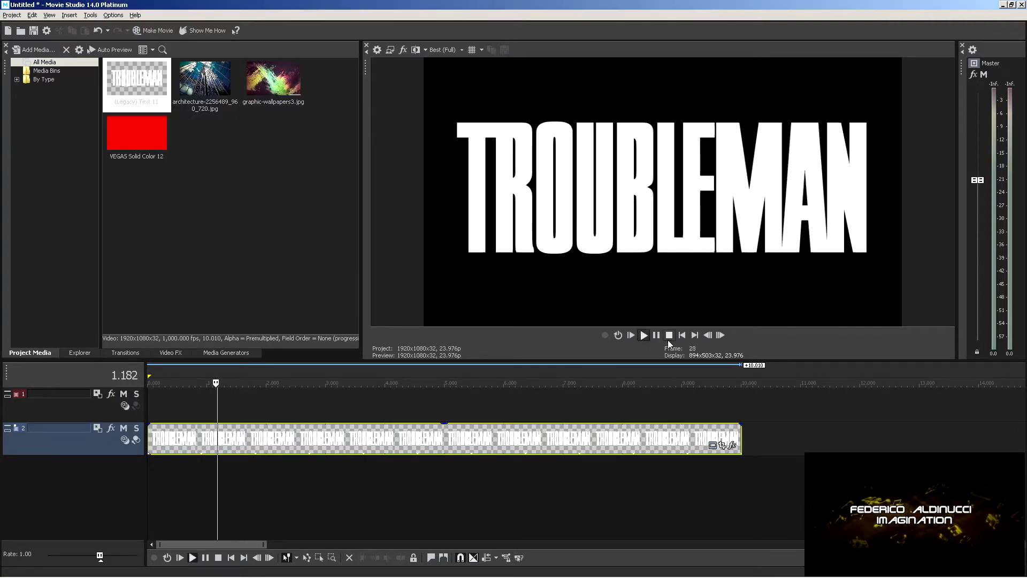
left_click(668, 334)
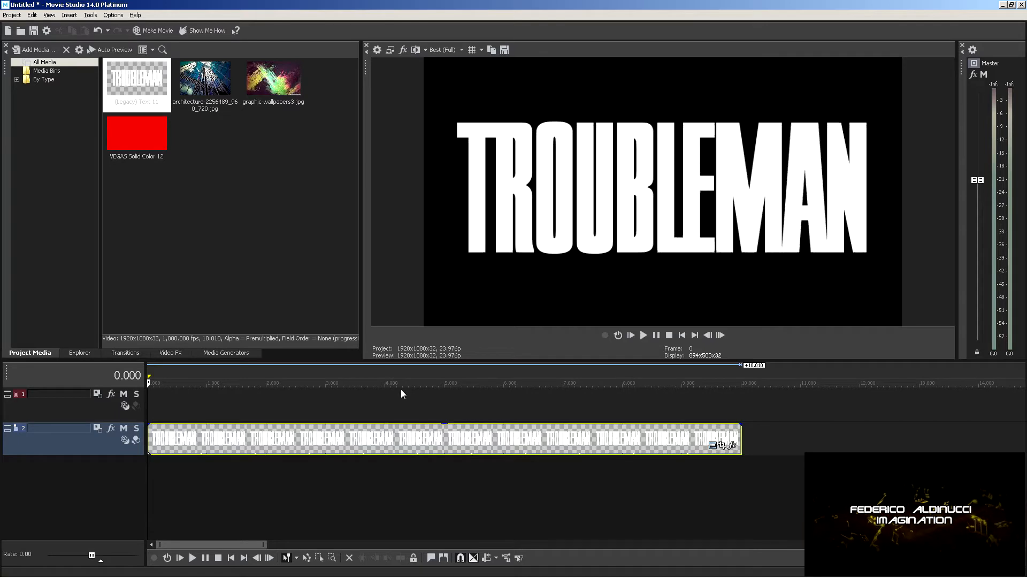
Place the architecture image at the start of track 1 and extend it to the end of the text clip.
right_click(100, 413)
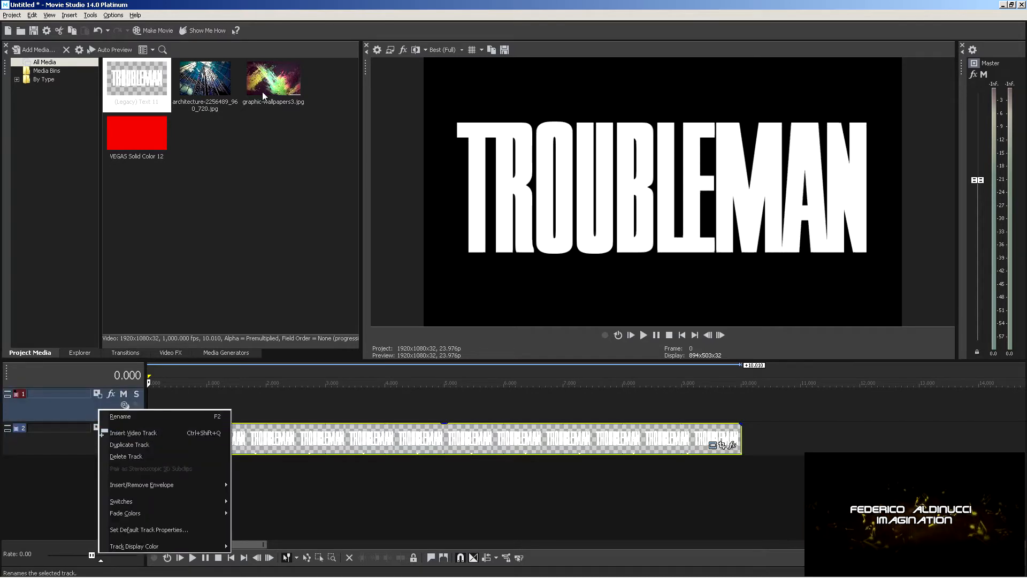
left_click_drag(216, 94, 160, 410)
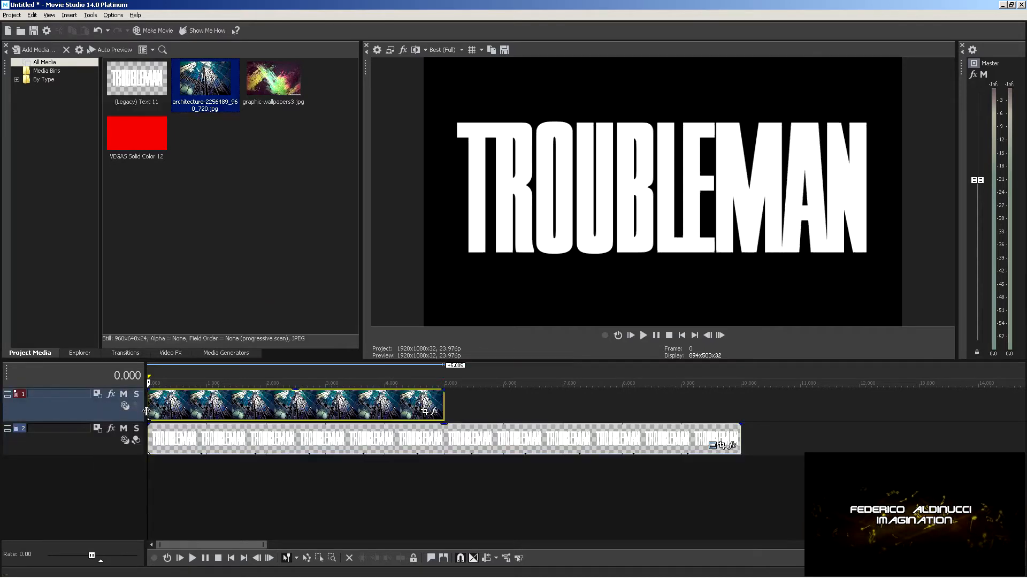
left_click_drag(444, 399, 738, 418)
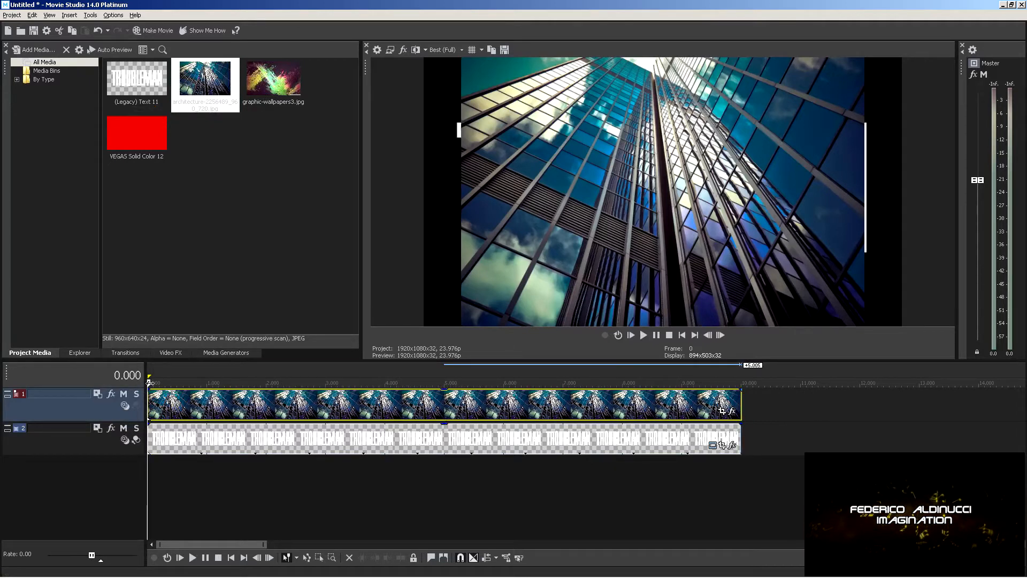
Stretch the architecture clip to fill the whole video frame without maintaining its aspect ratio.
right_click(209, 402)
mouse_move(279, 332)
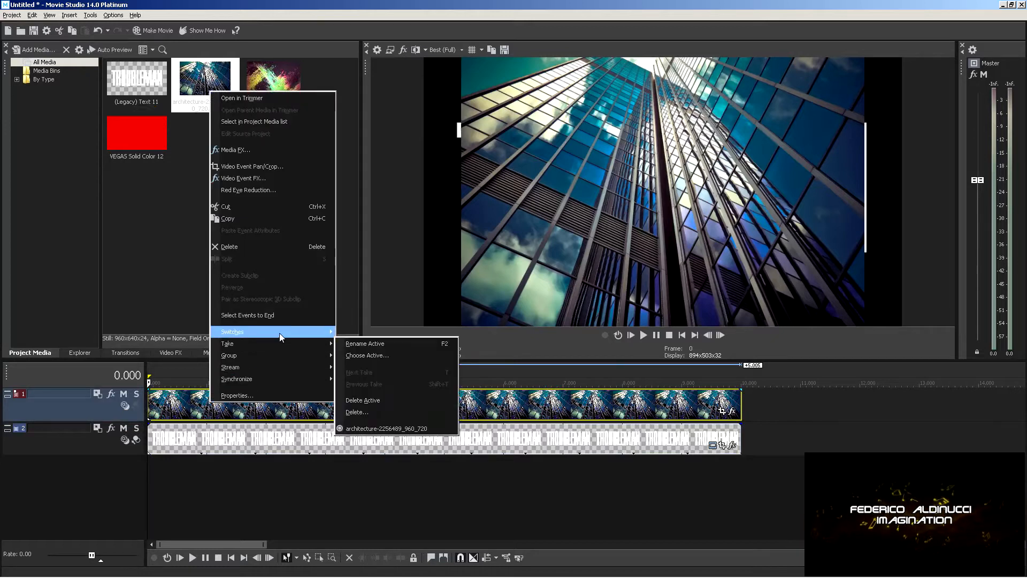
left_click(398, 375)
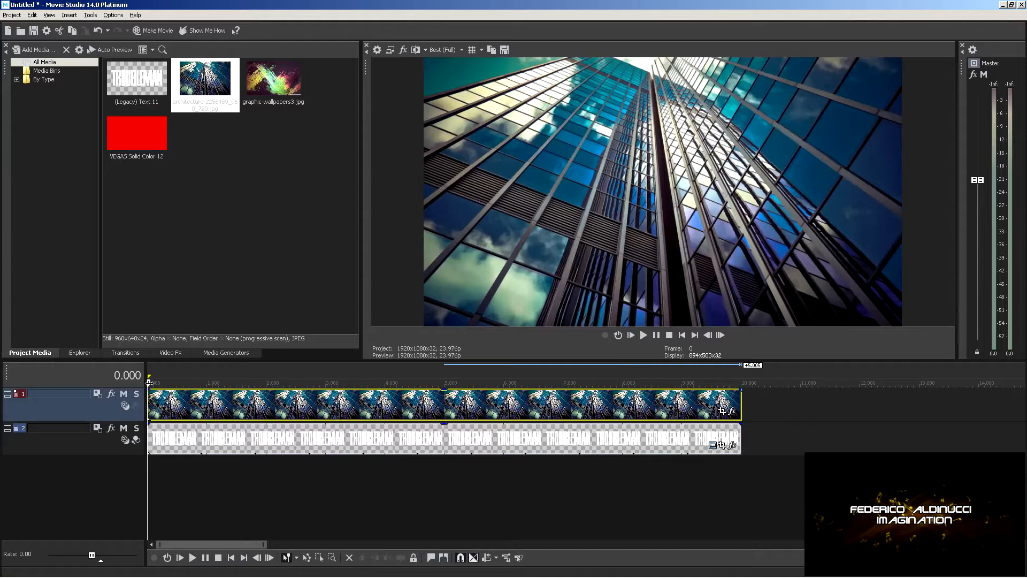
Insert a video track above the text track, moving the text to track 2 and the architecture clip to track 3.
left_click_drag(149, 382, 562, 383)
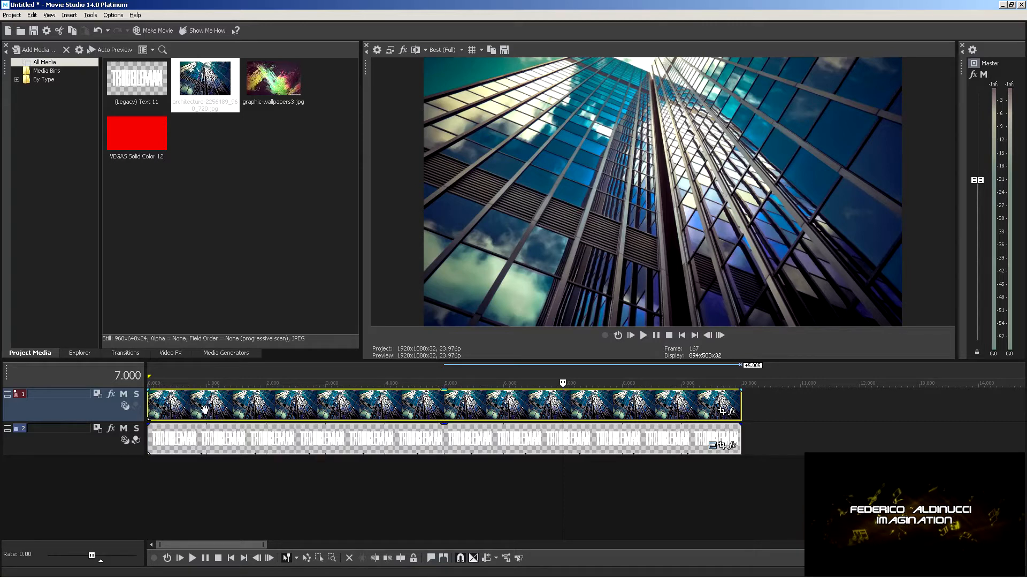
right_click(89, 444)
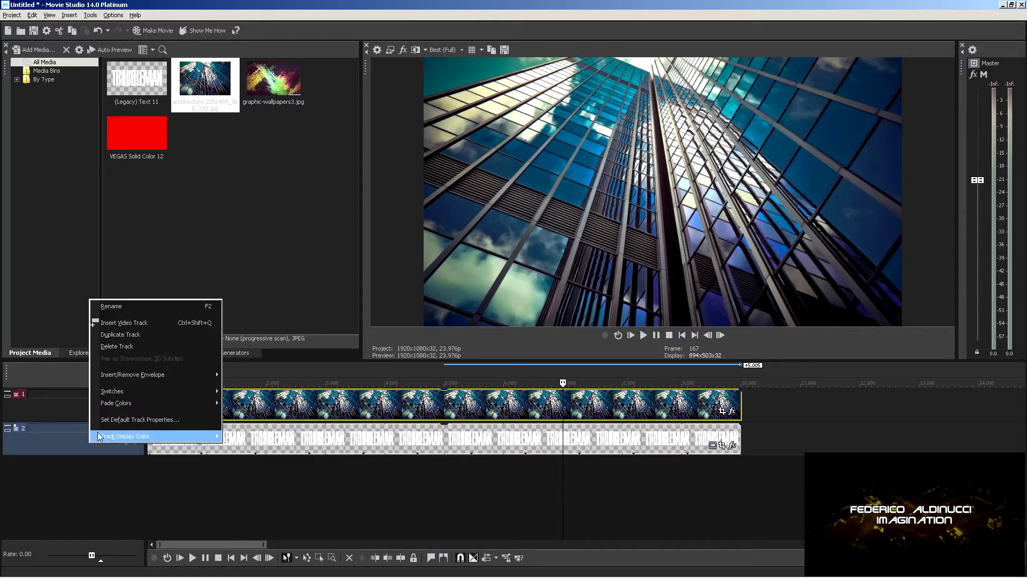
left_click(129, 324)
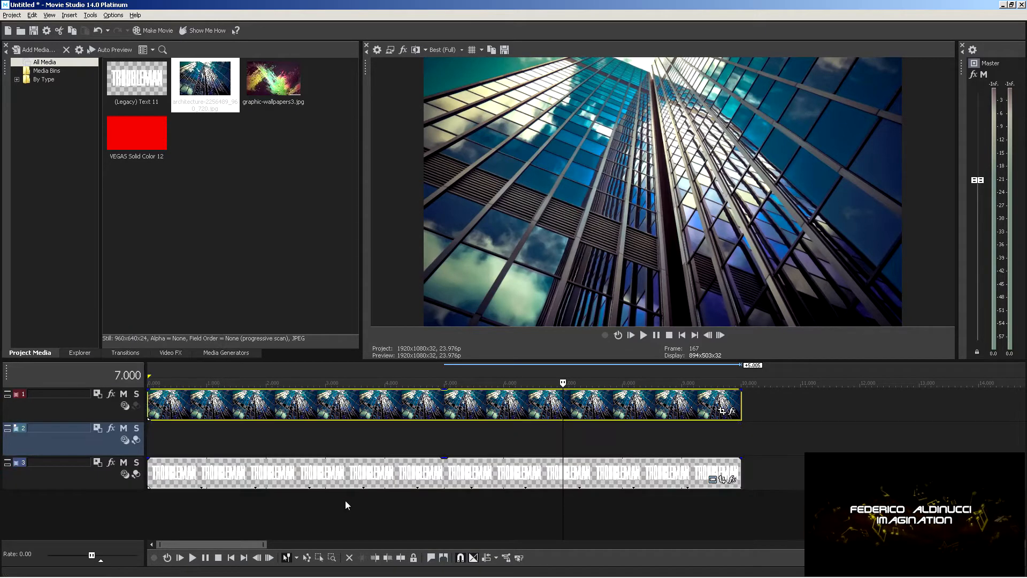
left_click_drag(278, 476, 275, 443)
left_click_drag(292, 398, 275, 462)
Enlarge the video preview area and return the playhead to the start of the timeline.
left_click(210, 406)
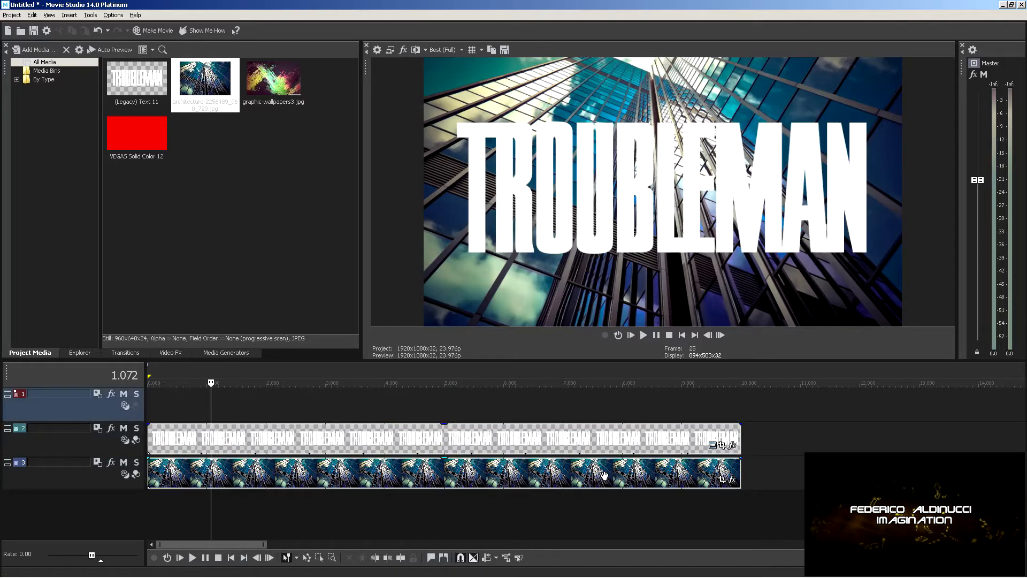
left_click_drag(550, 361, 550, 408)
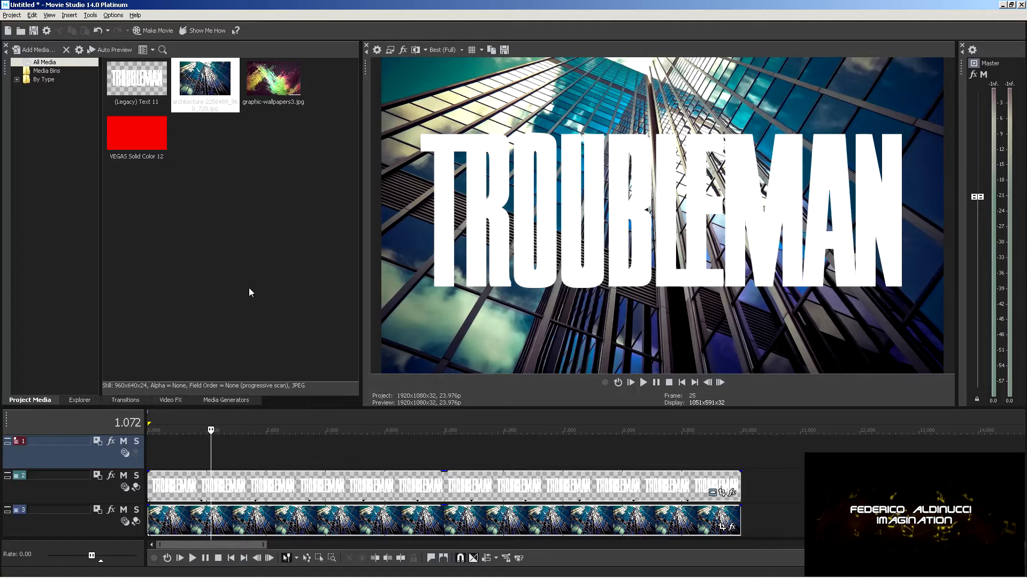
left_click_drag(210, 429, 141, 433)
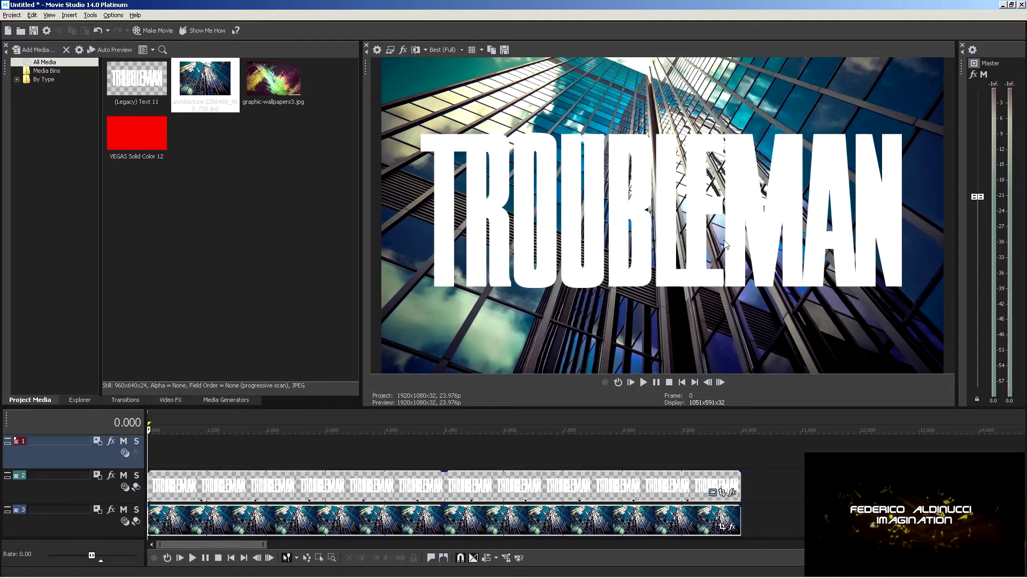
left_click_drag(140, 135, 193, 440)
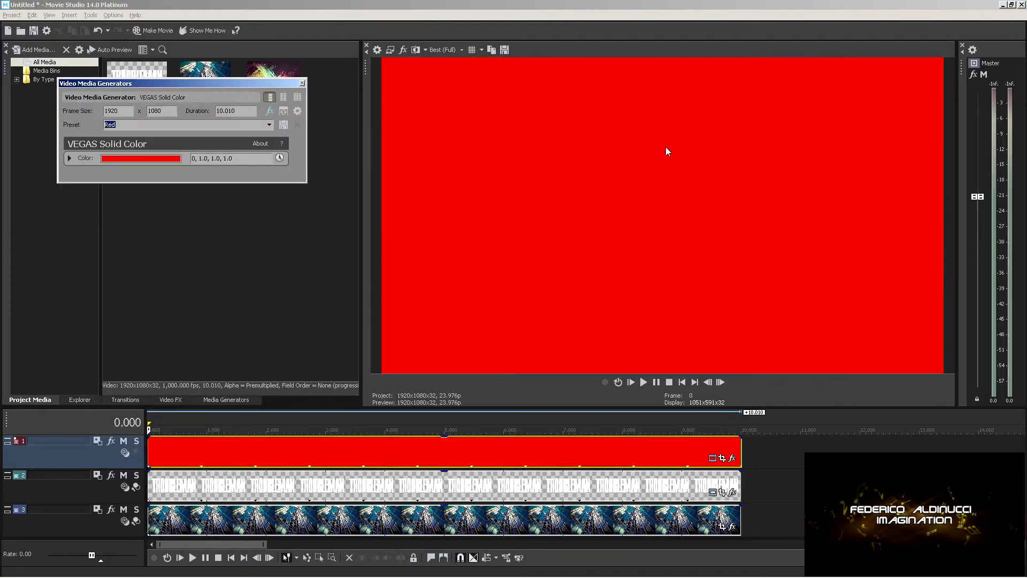
right_click(390, 453)
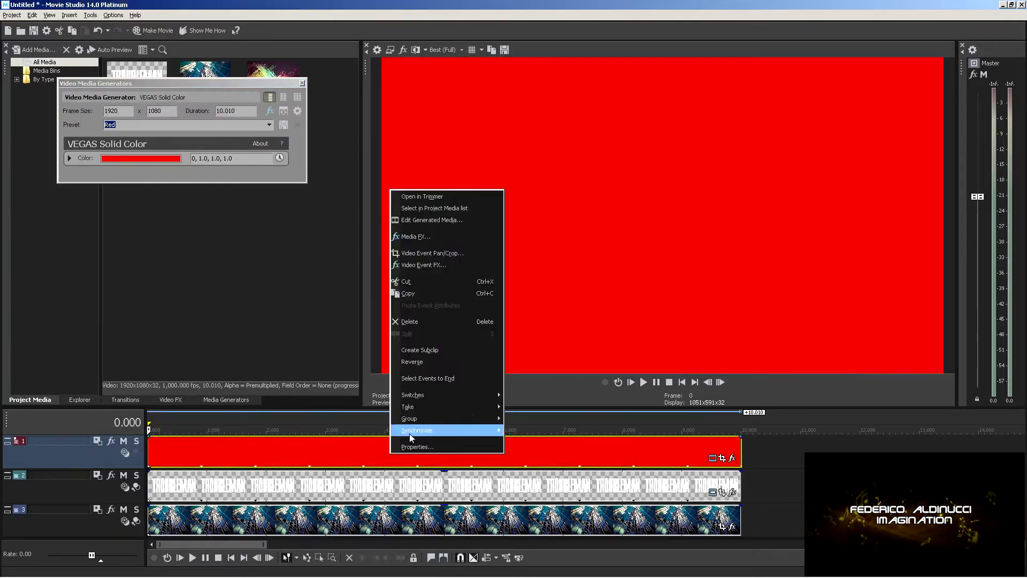
left_click(409, 321)
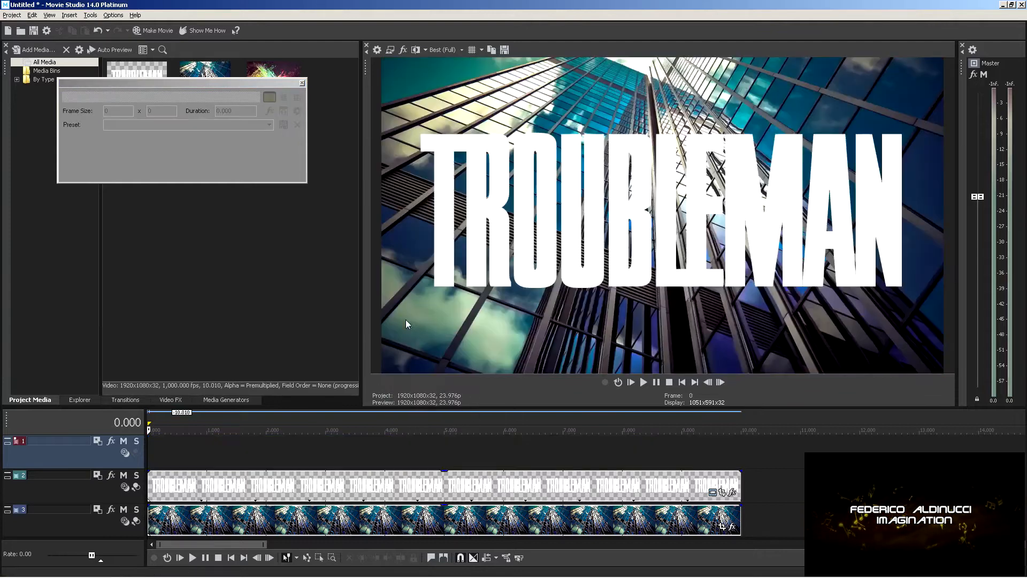
Try a red text color on the TROUBLEMAN clip and return it to white.
left_click(432, 484)
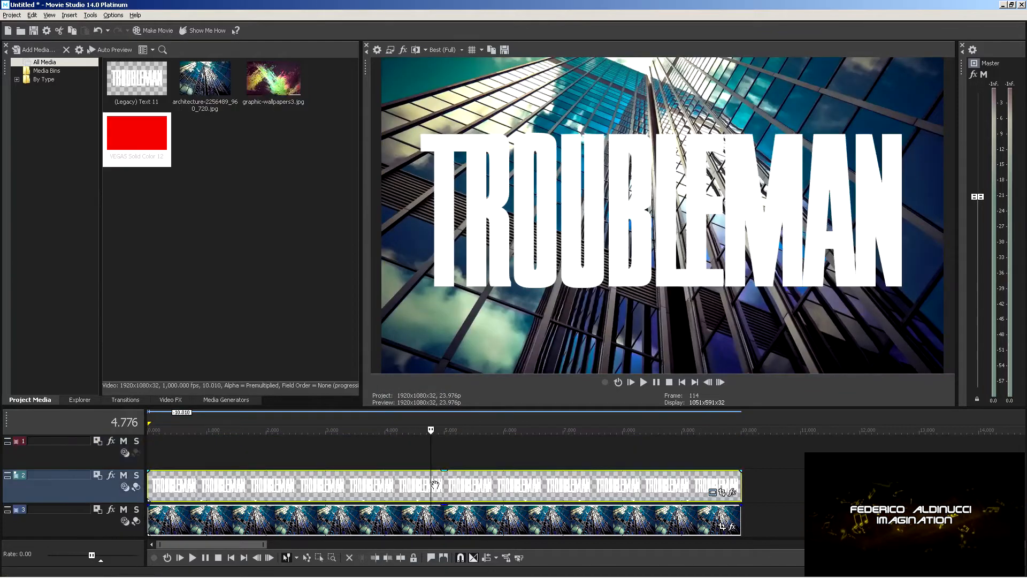
left_click(713, 491)
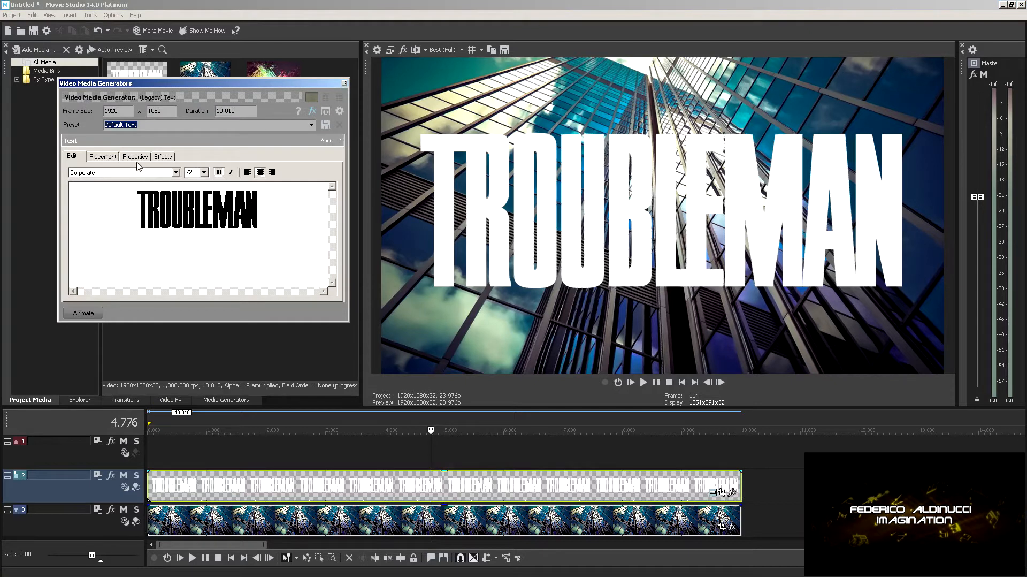
left_click(111, 156)
left_click(138, 157)
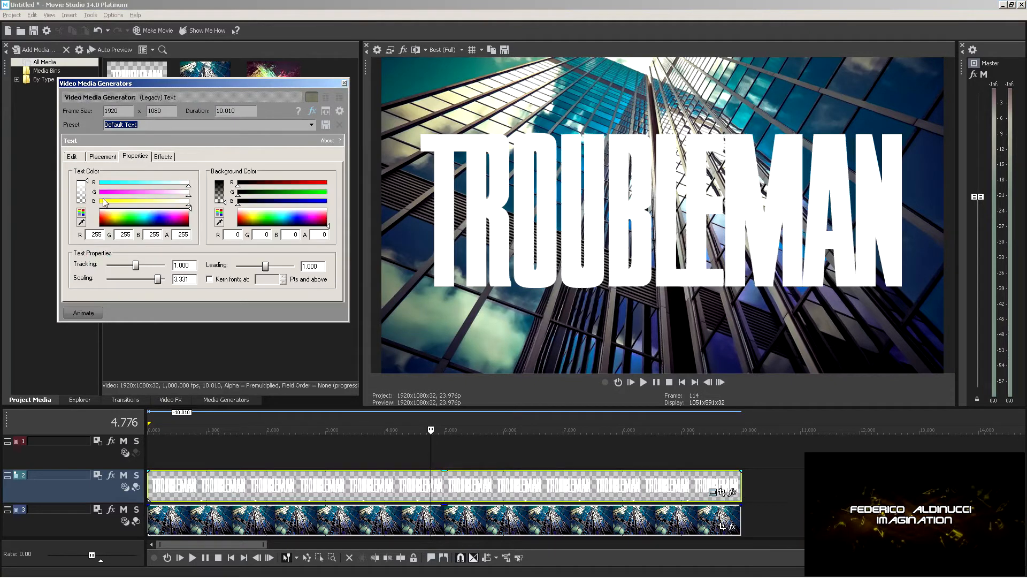
left_click(101, 221)
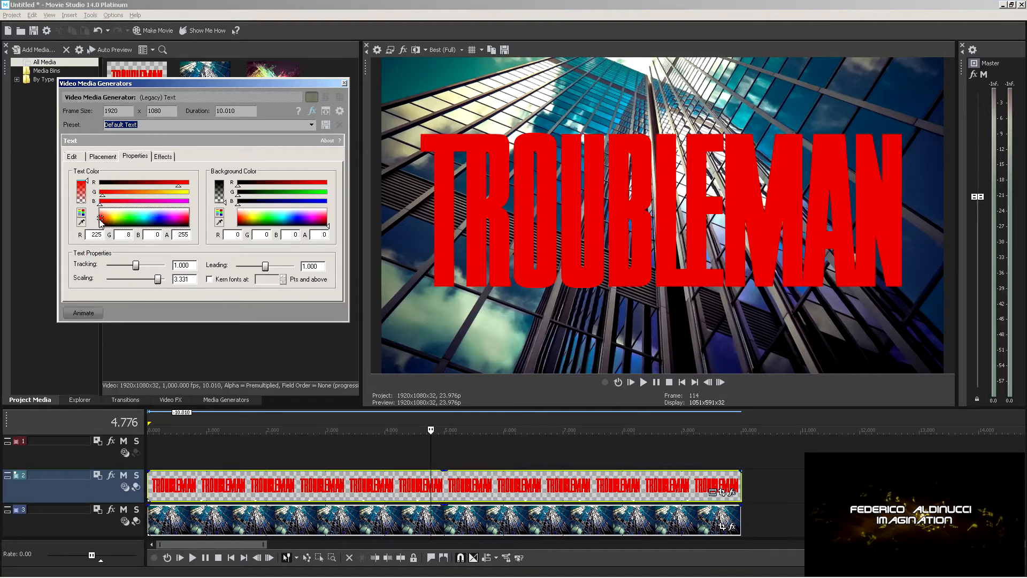
left_click_drag(100, 220, 97, 161)
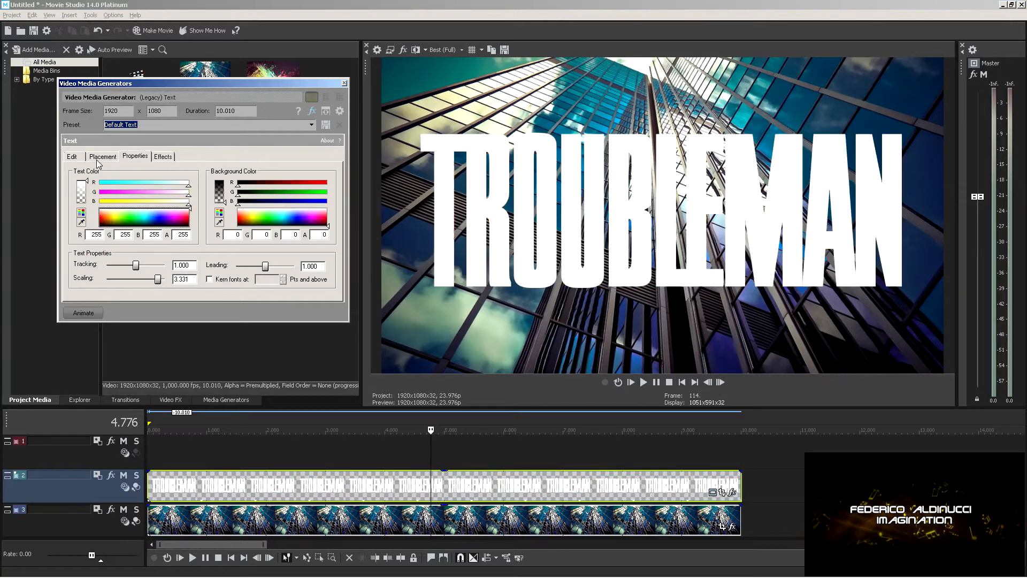
left_click(344, 84)
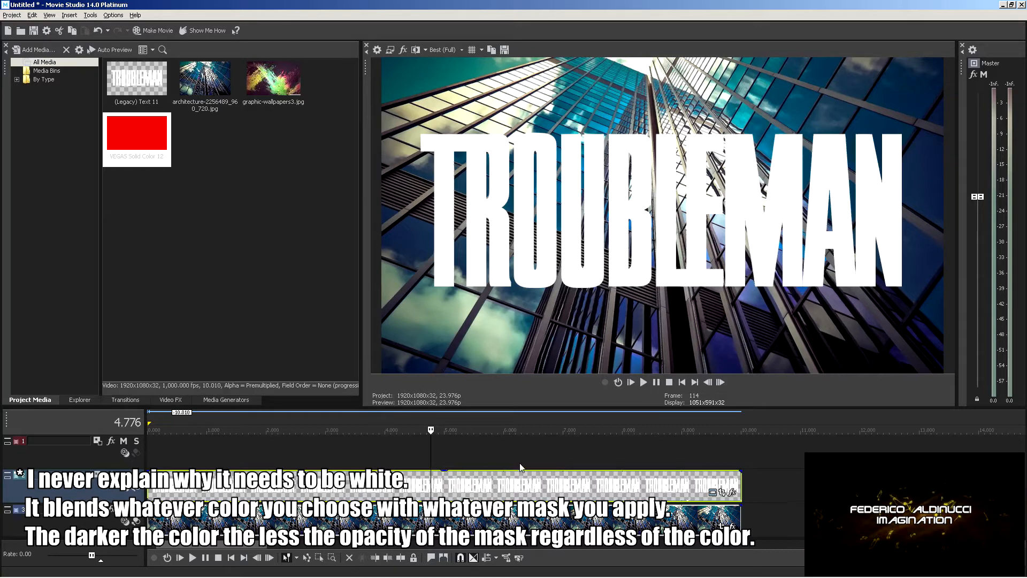
Place the red VEGAS Solid Color clip at the start of track 1 and move the playhead to 5.000.
left_click_drag(144, 146, 174, 449)
left_click_drag(432, 426, 461, 433)
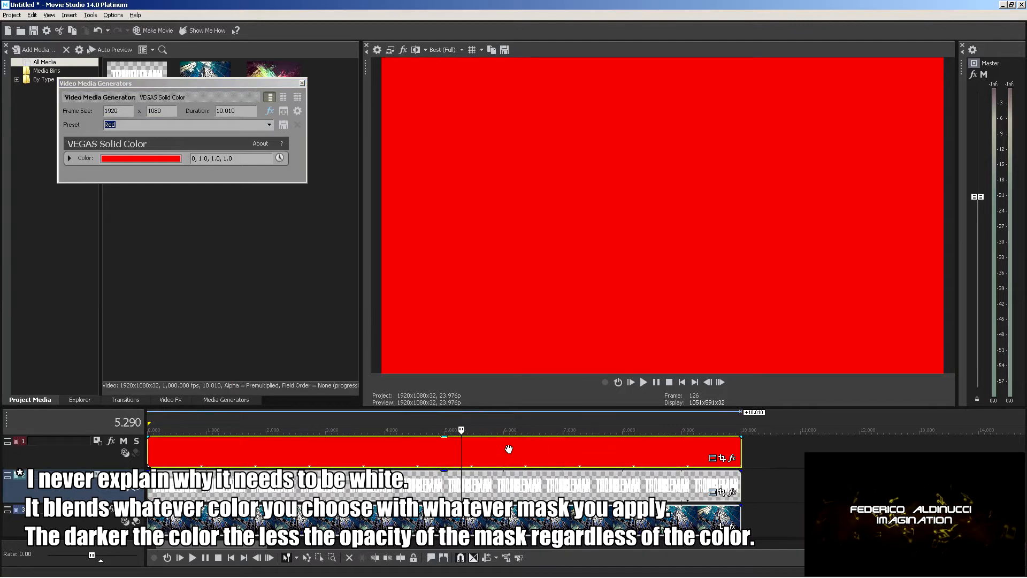
mouse_move(459, 427)
left_mouse_down()
mouse_move(168, 428)
mouse_move(446, 418)
left_mouse_up()
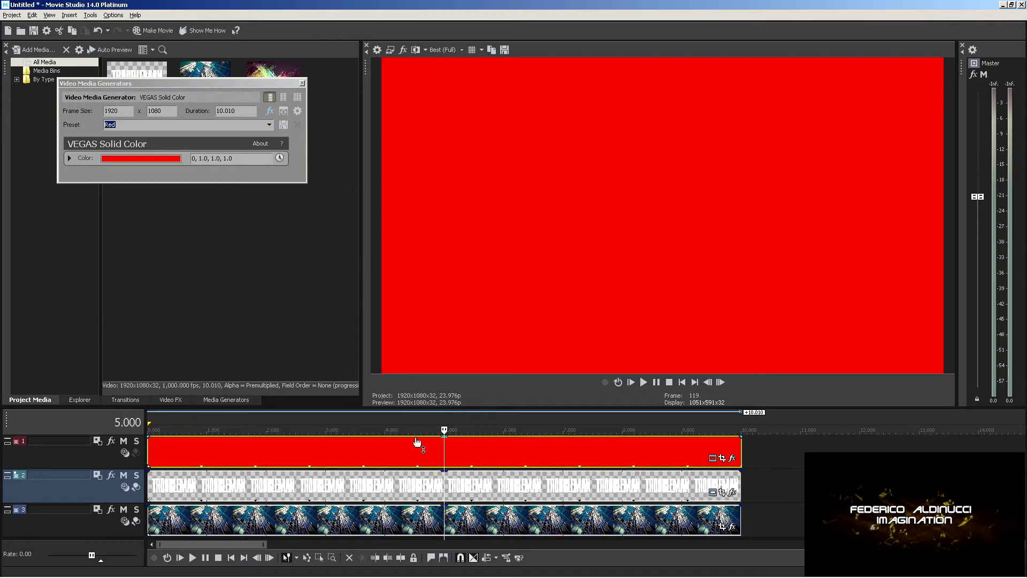
Set track 1's compositing mode to Multiply (Mask) and make text track 2 its compositing child.
left_click(126, 453)
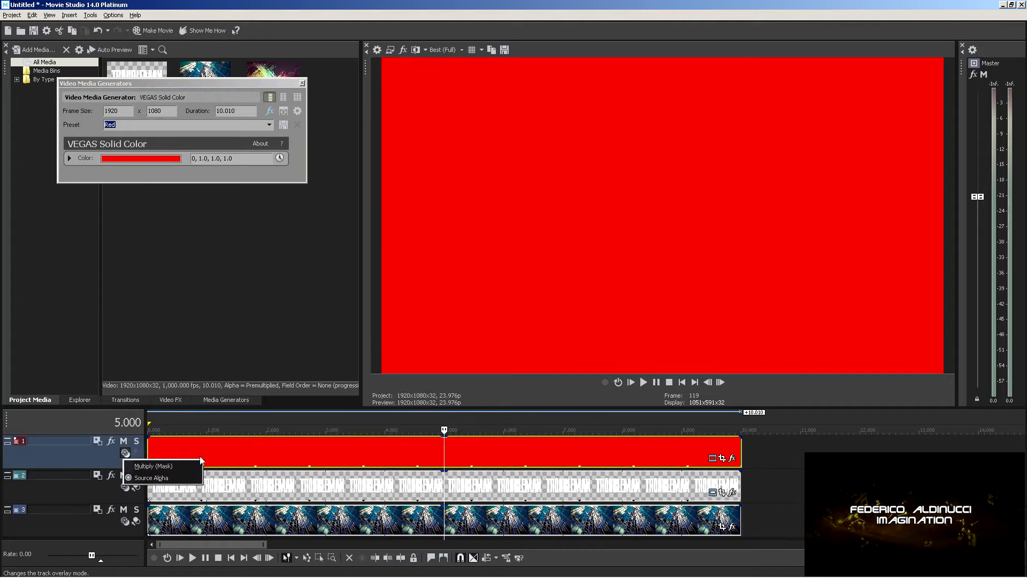
left_click(161, 466)
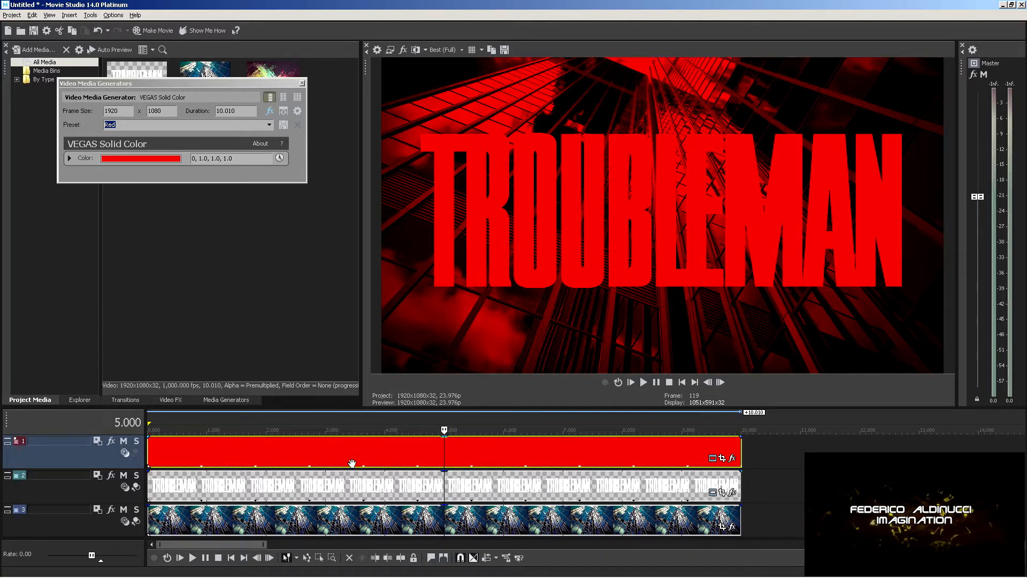
left_click(123, 454)
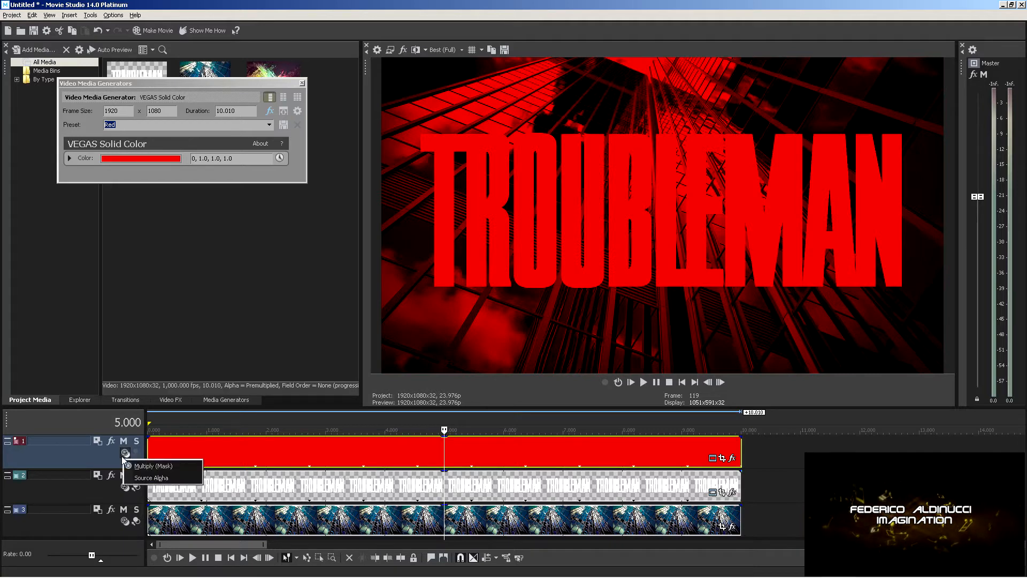
left_click(88, 453)
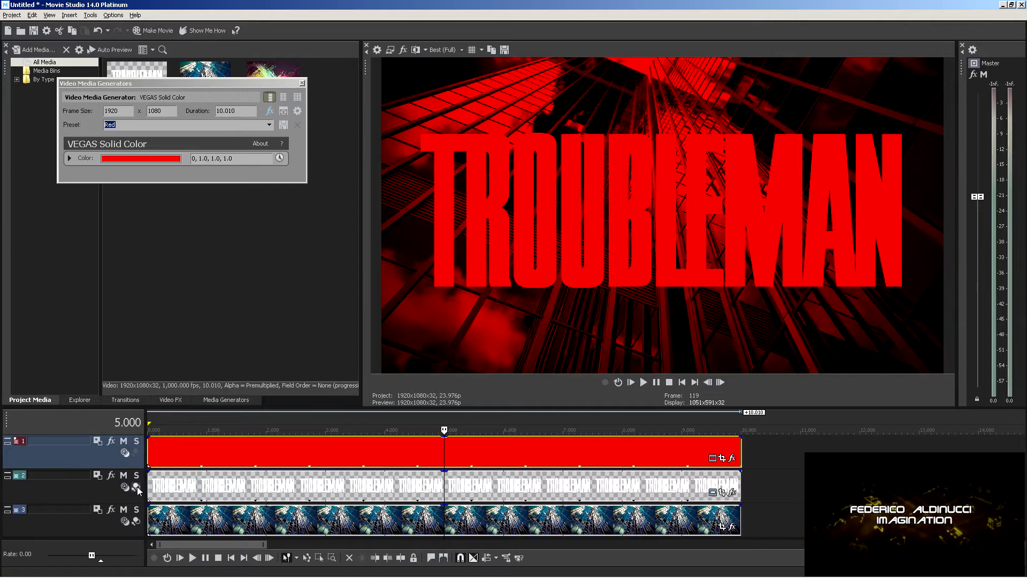
left_click(137, 487)
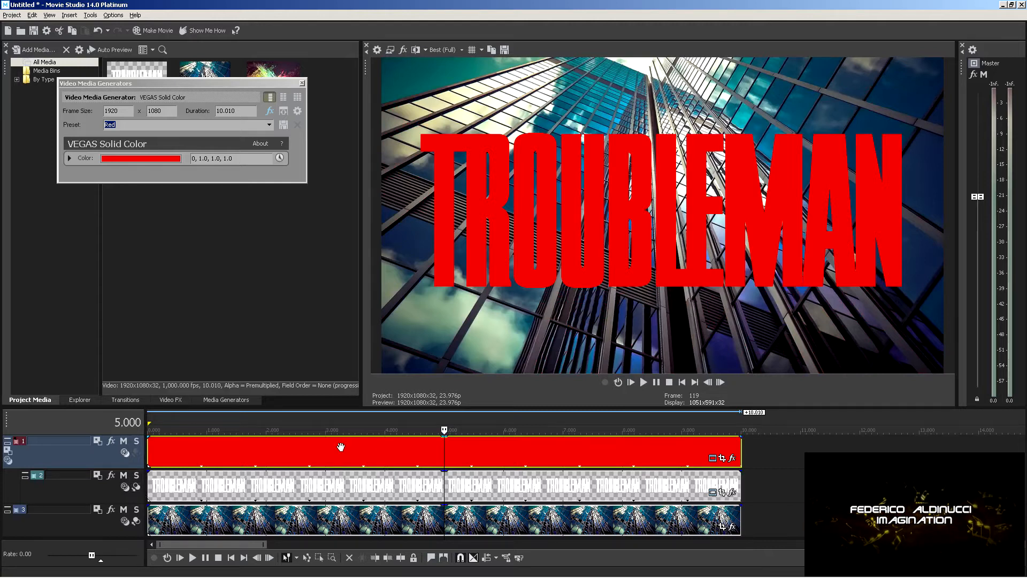
Delete the red solid color clip from track 1.
left_click_drag(226, 83, 265, 73)
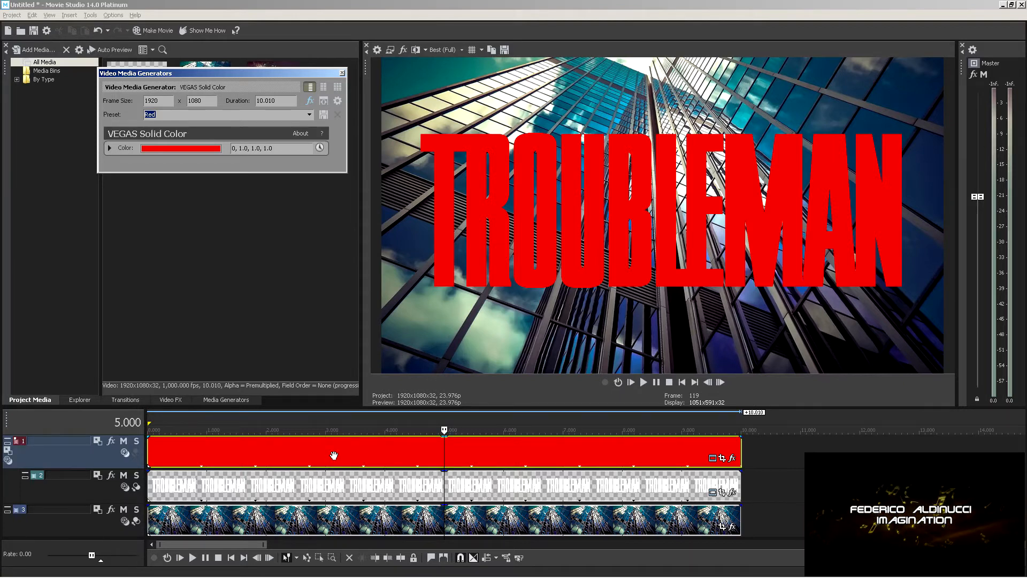
right_click(500, 450)
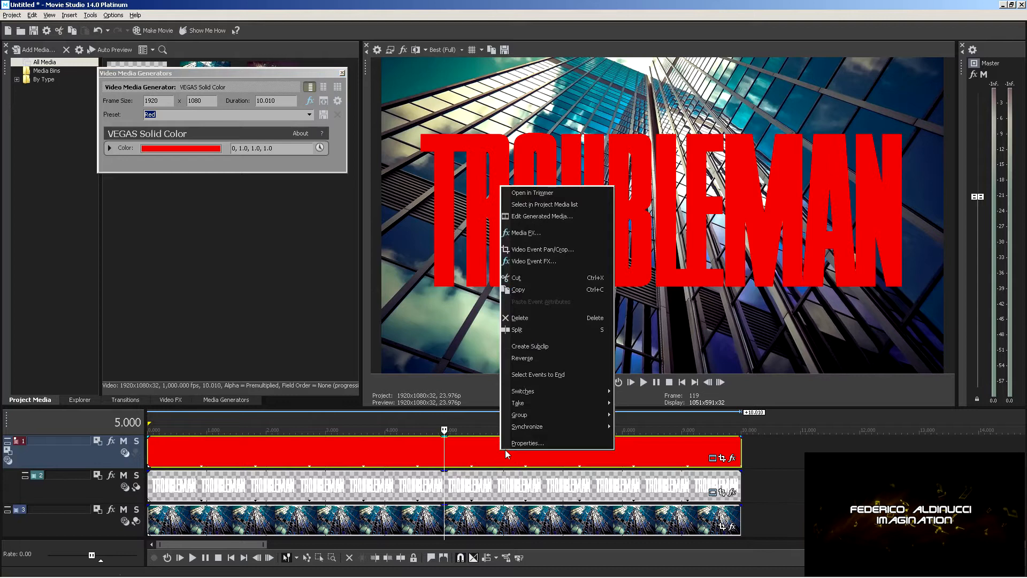
left_click(517, 318)
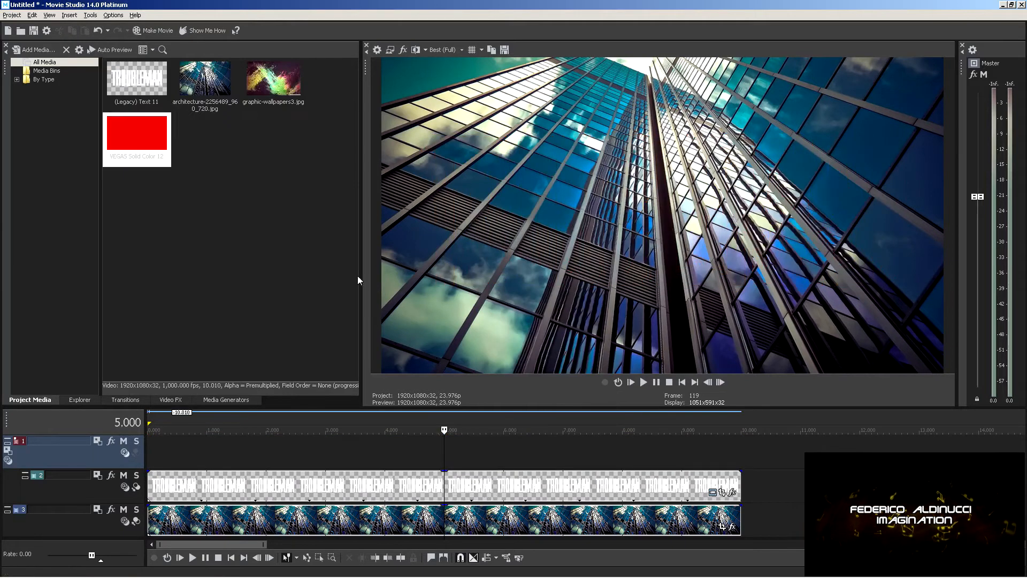
Place graphic-wallpapers3.jpg at the start of track 1 and extend its end to match the text clip.
left_click(265, 81)
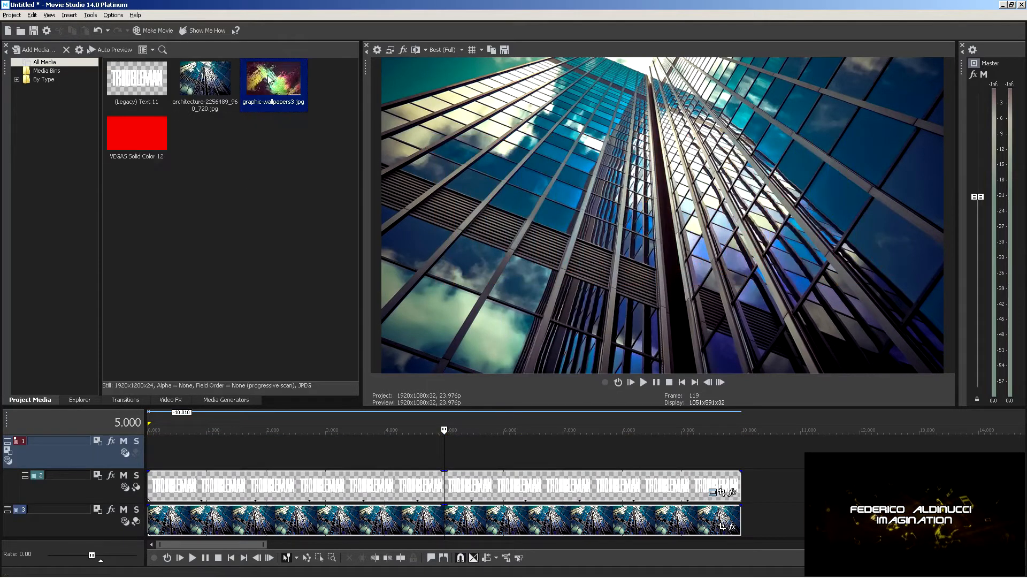
left_click_drag(269, 77, 161, 460)
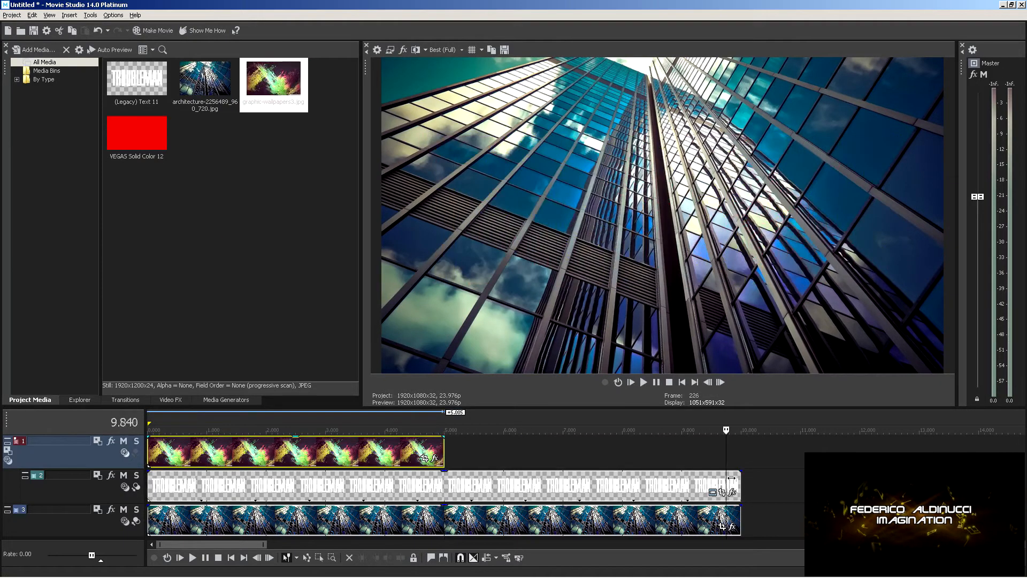
left_click(347, 452)
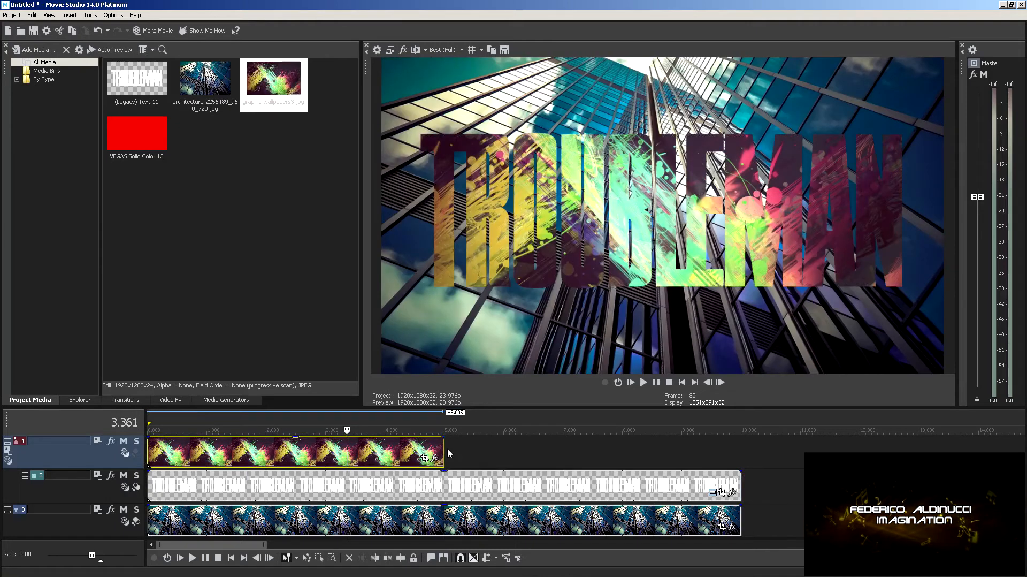
left_click_drag(443, 447, 738, 457)
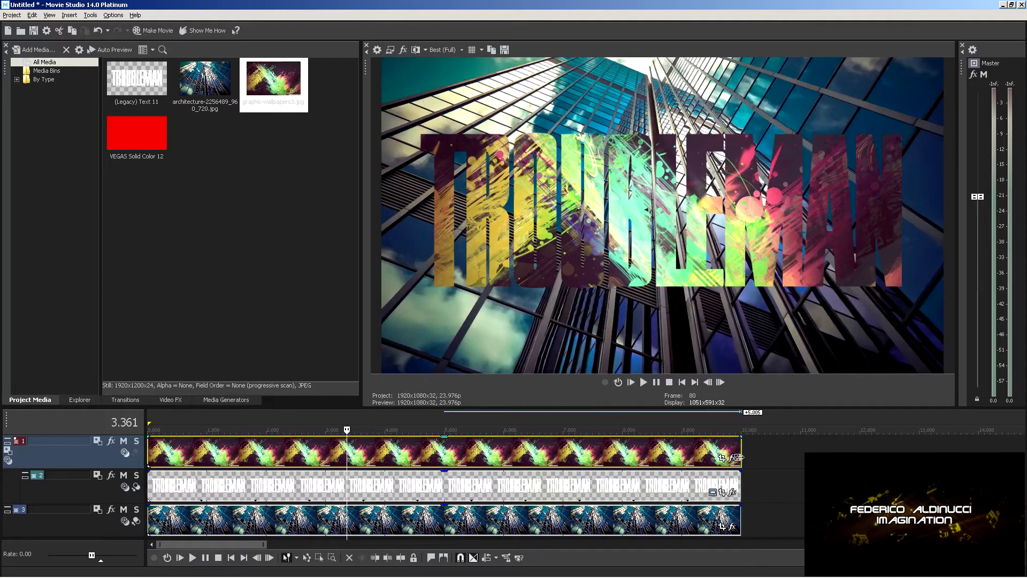
Turn off the wallpaper clip's aspect-ratio switch so the image stretches to fill the frame.
right_click(606, 458)
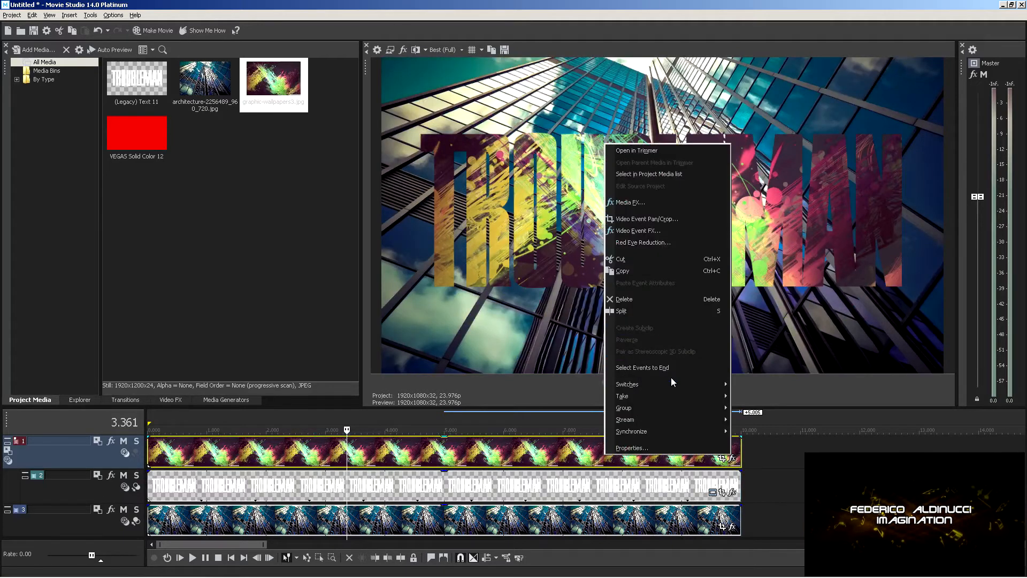
mouse_move(690, 383)
left_click(770, 425)
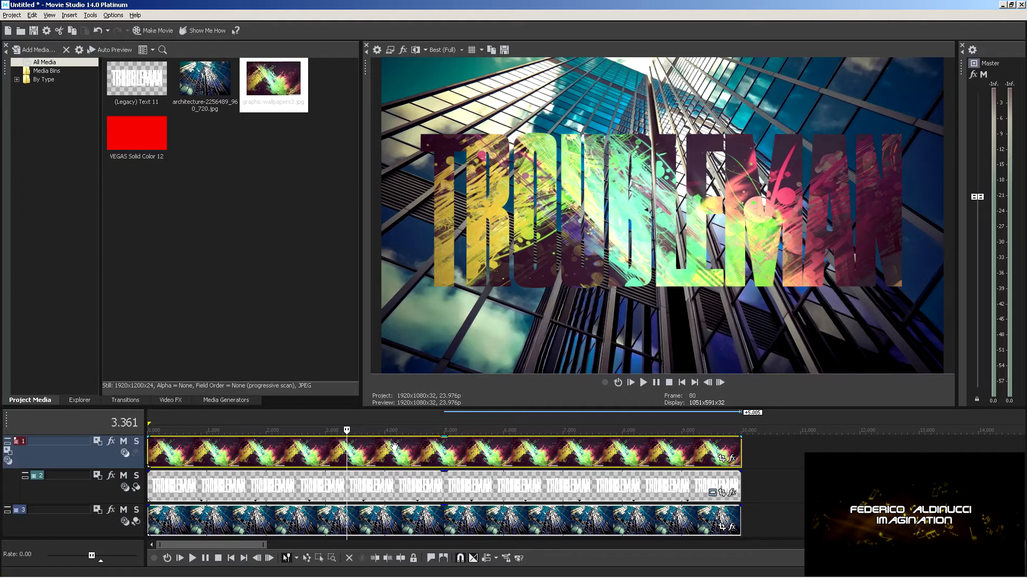
Try track 1 in Source Alpha mode and track 2 without its child relationship, restoring each setting.
left_click(125, 453)
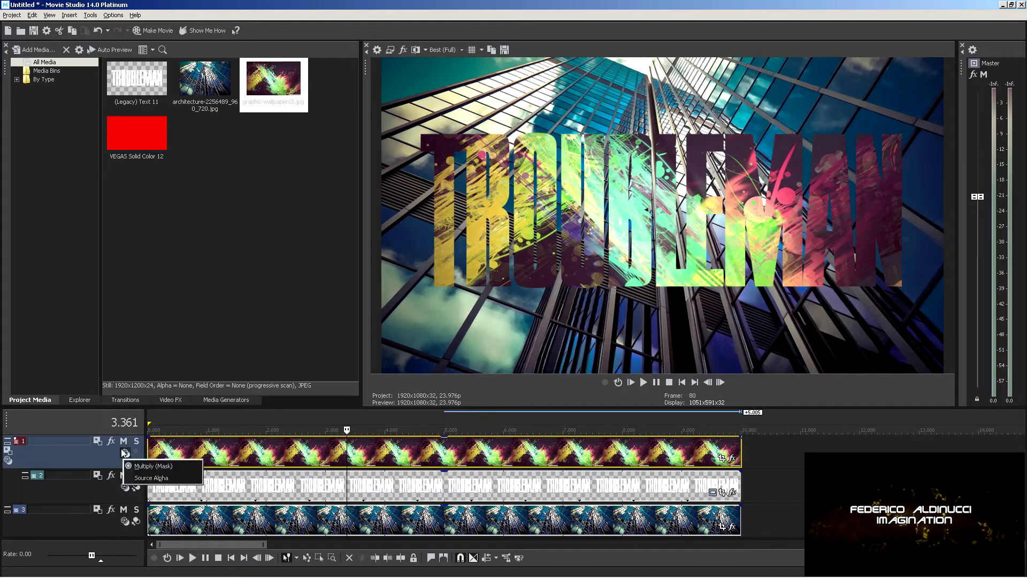
left_click(148, 477)
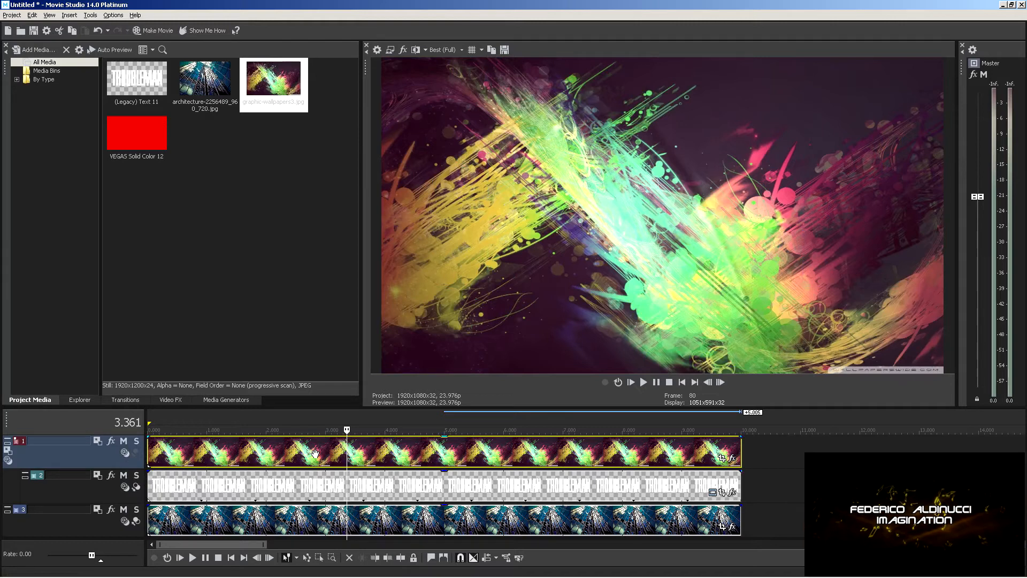
left_click(124, 452)
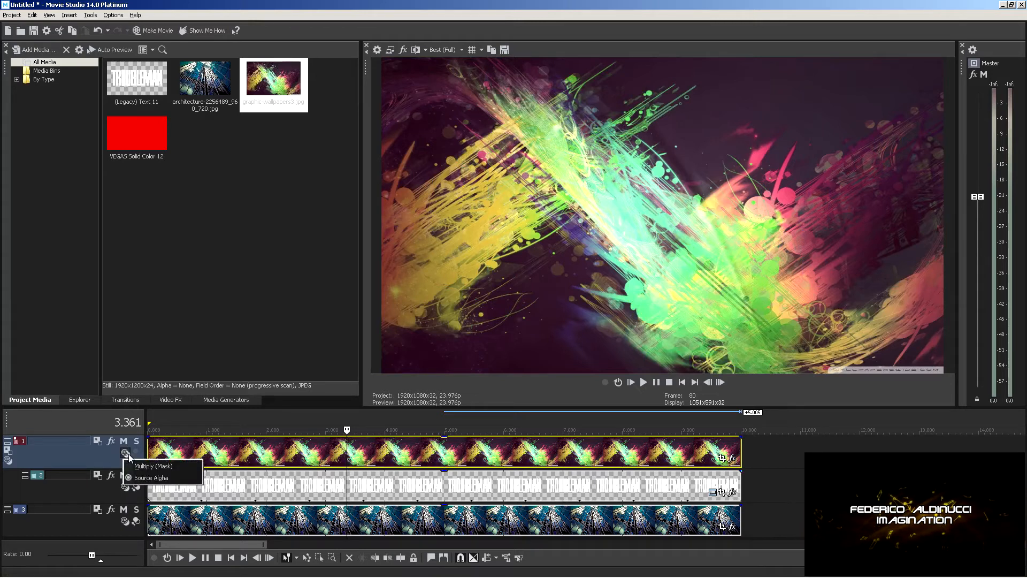
left_click(160, 483)
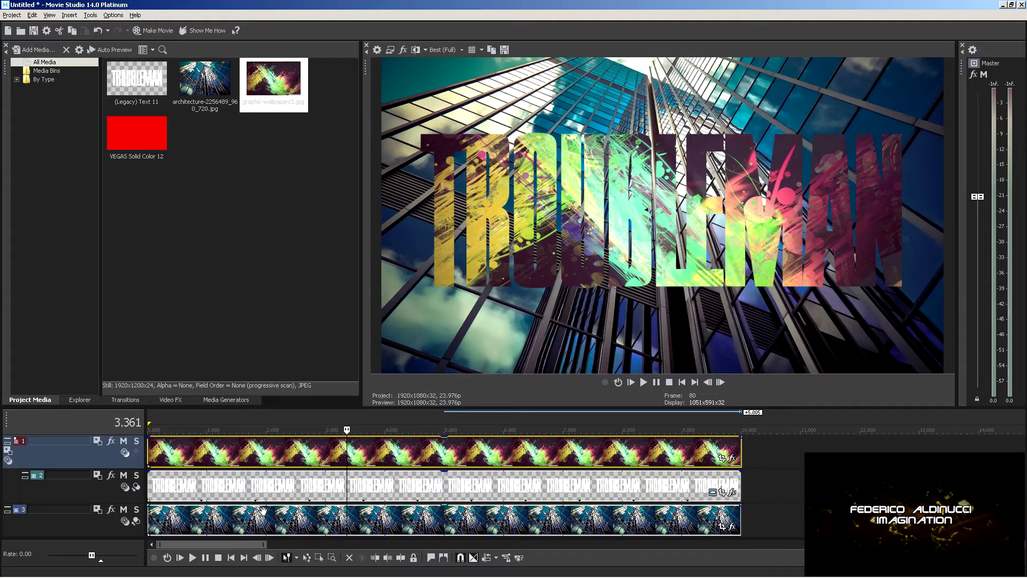
left_click(136, 487)
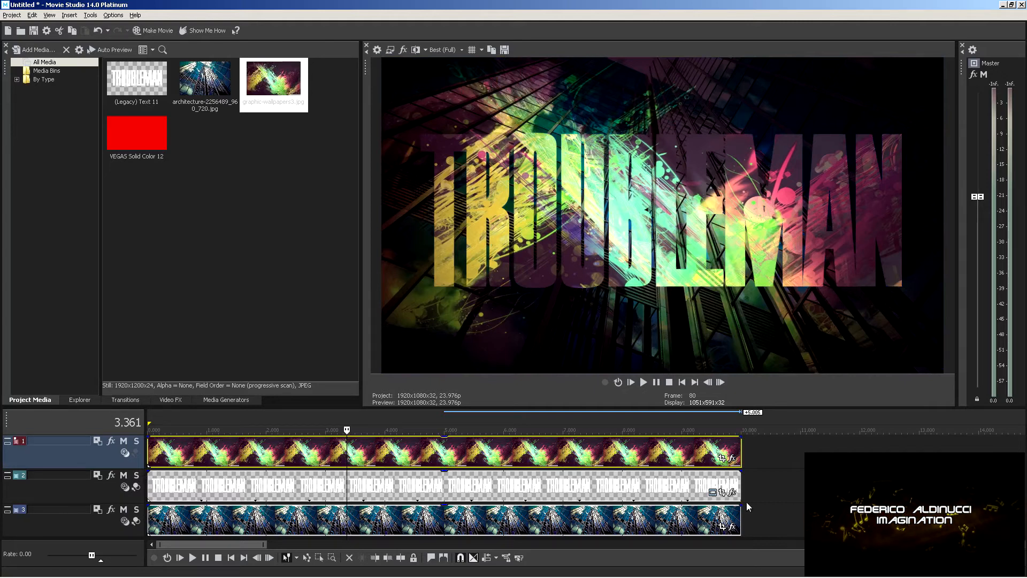
left_click(137, 486)
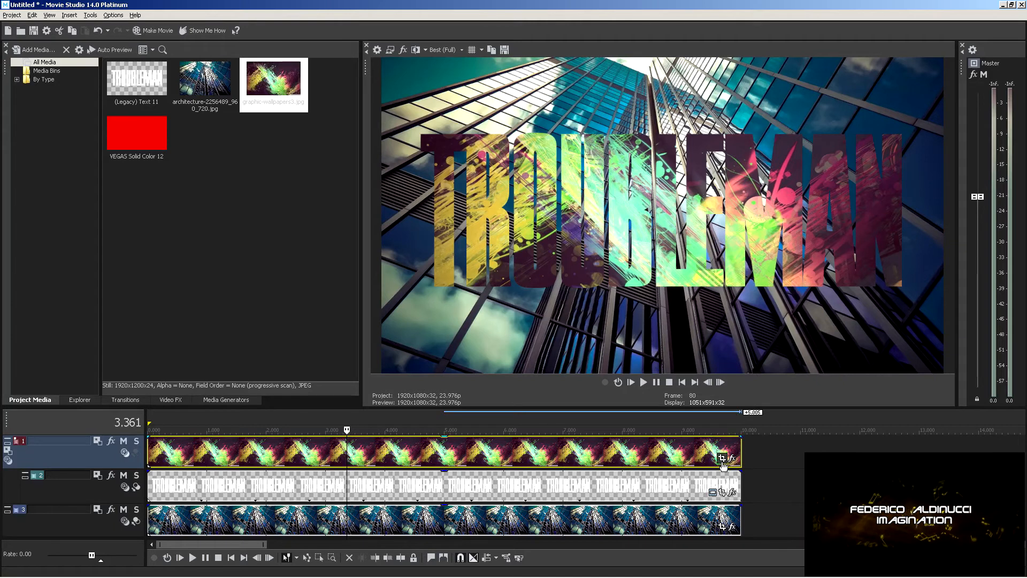
Open the Pan/Crop settings of the wallpaper clip on track 1 and enlarge the editing window.
left_click(532, 450)
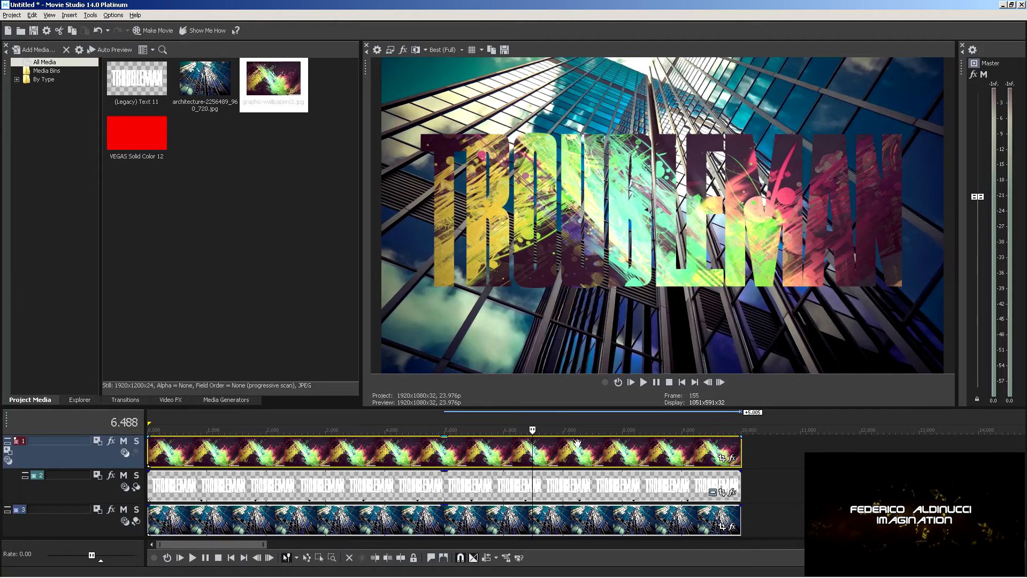
left_click(723, 458)
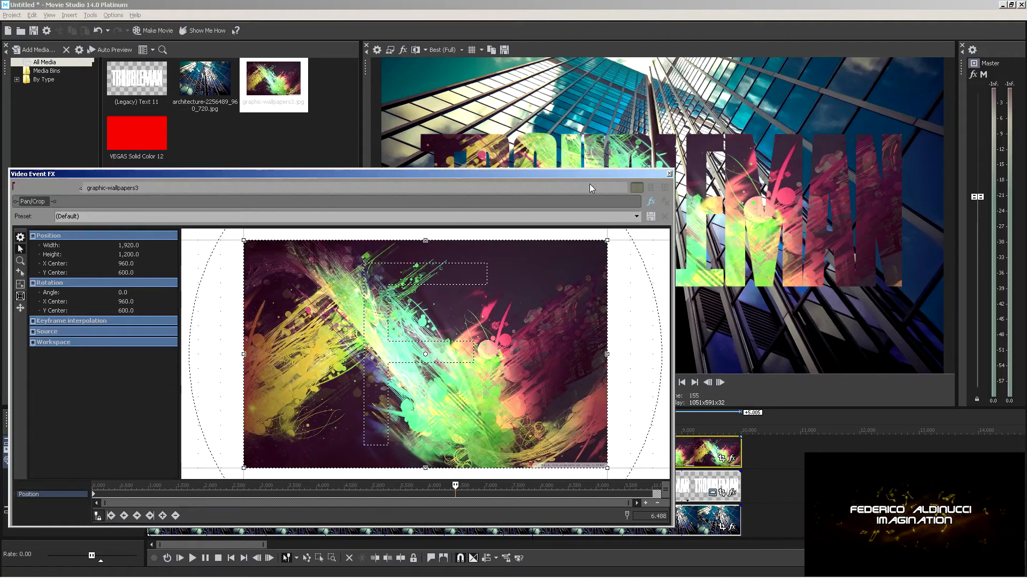
left_click_drag(592, 174, 590, 184)
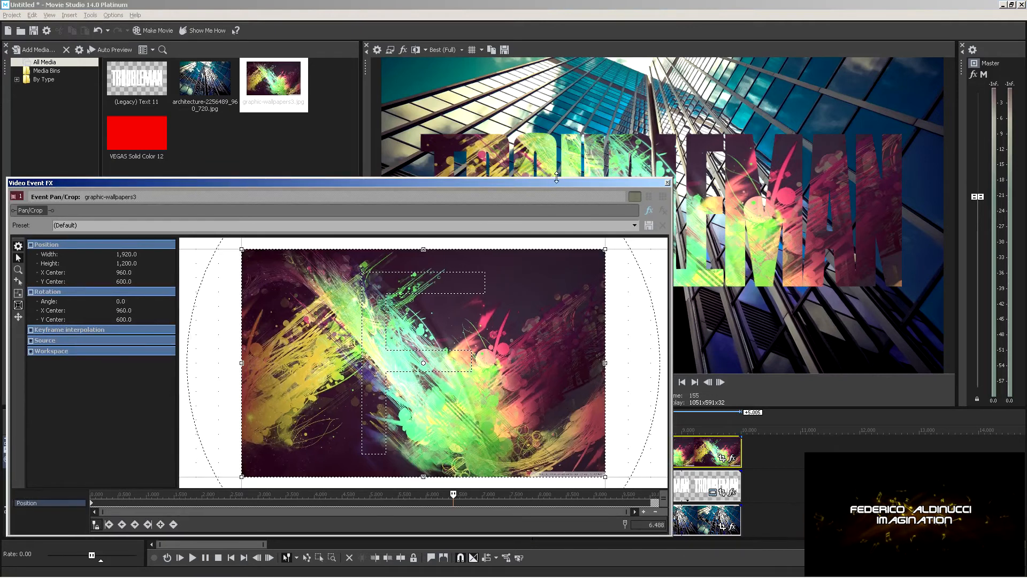
left_click_drag(576, 3, 576, 1)
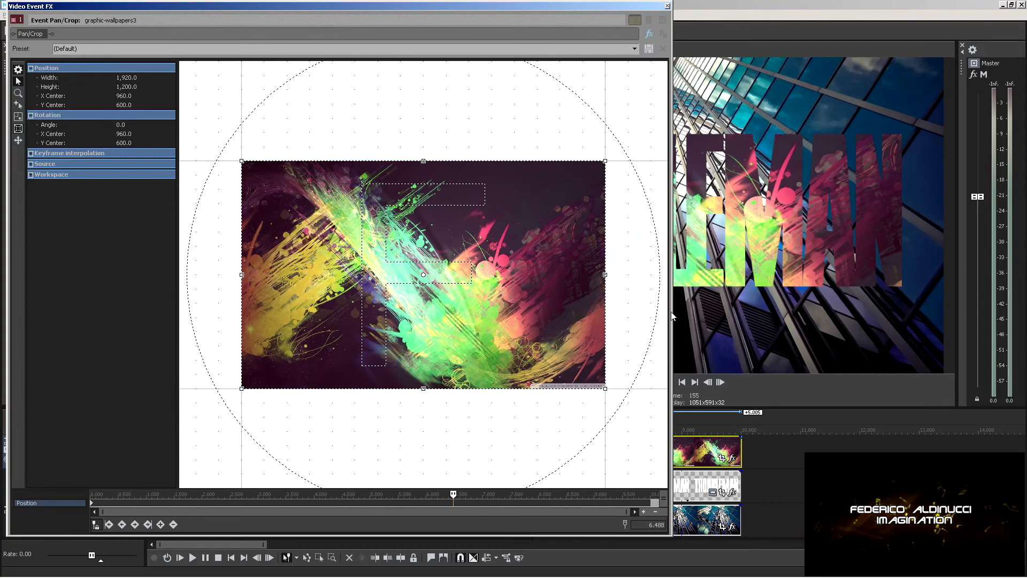
left_click_drag(681, 314, 749, 314)
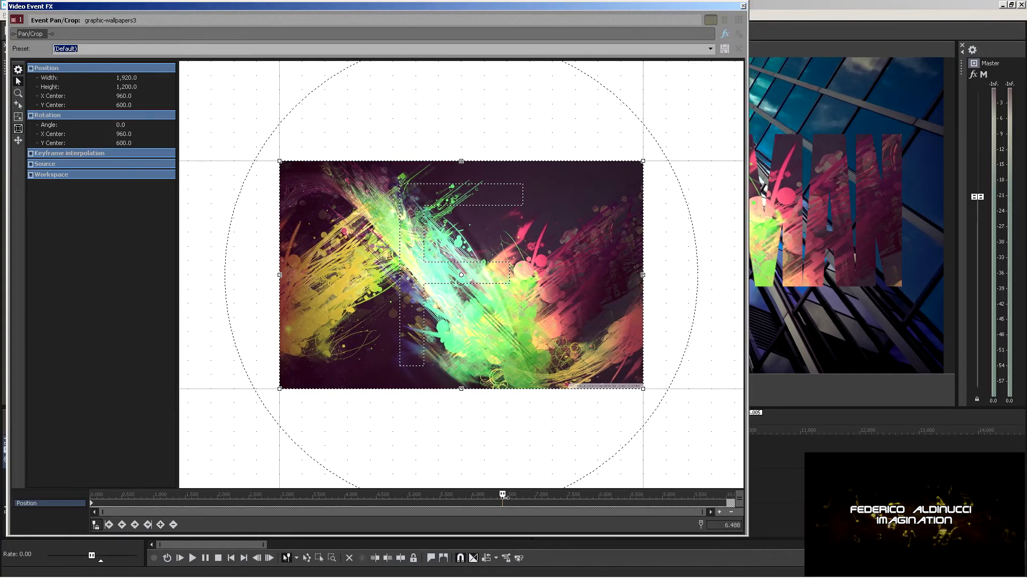
Keyframe the wallpaper's crop at 4.324 to about 871 × 630, centered near 1,186, 820, and move that keyframe to the clip's end.
left_click(417, 497)
left_click(365, 496)
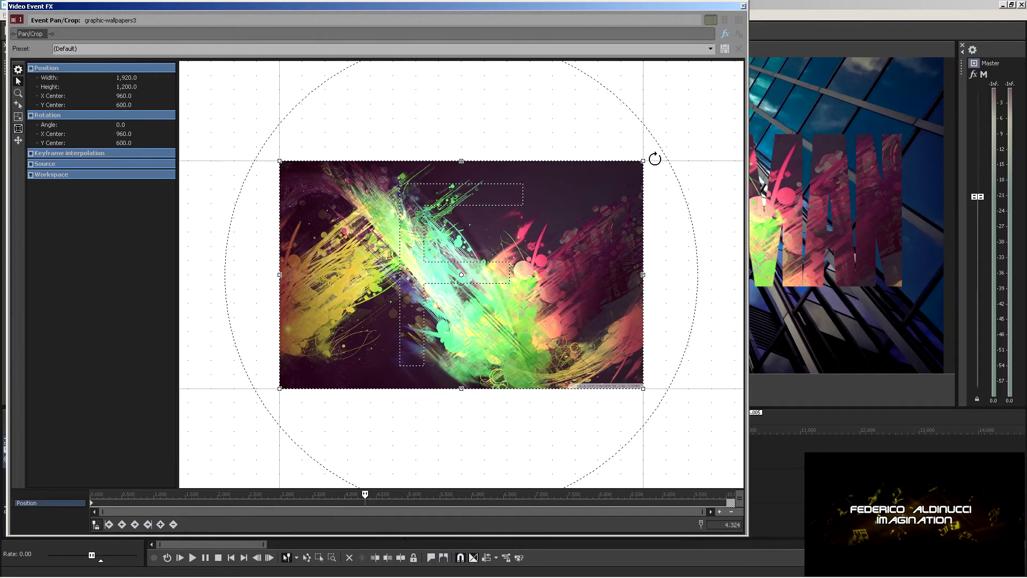
left_click_drag(645, 161, 544, 215)
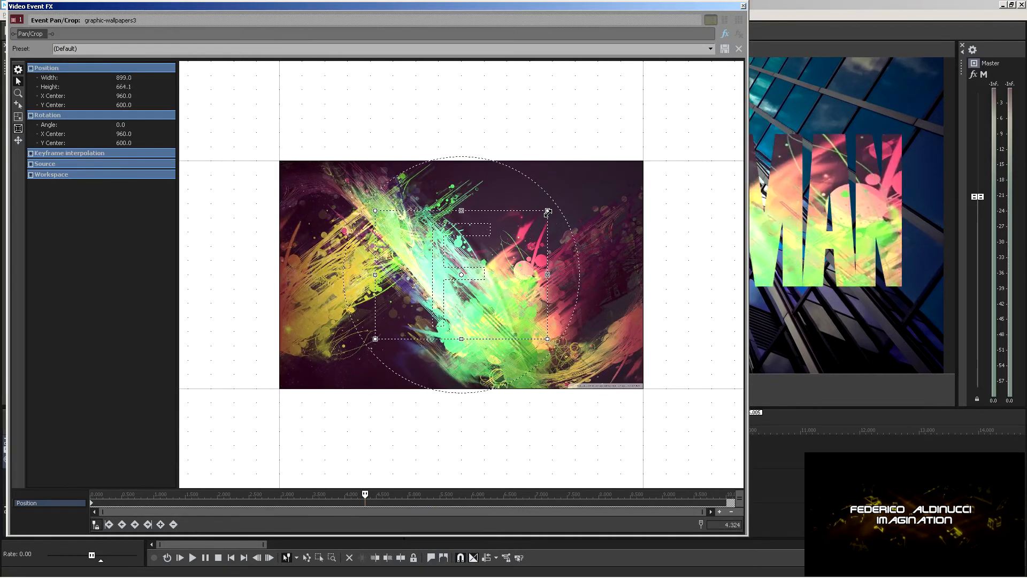
left_click_drag(483, 280, 526, 322)
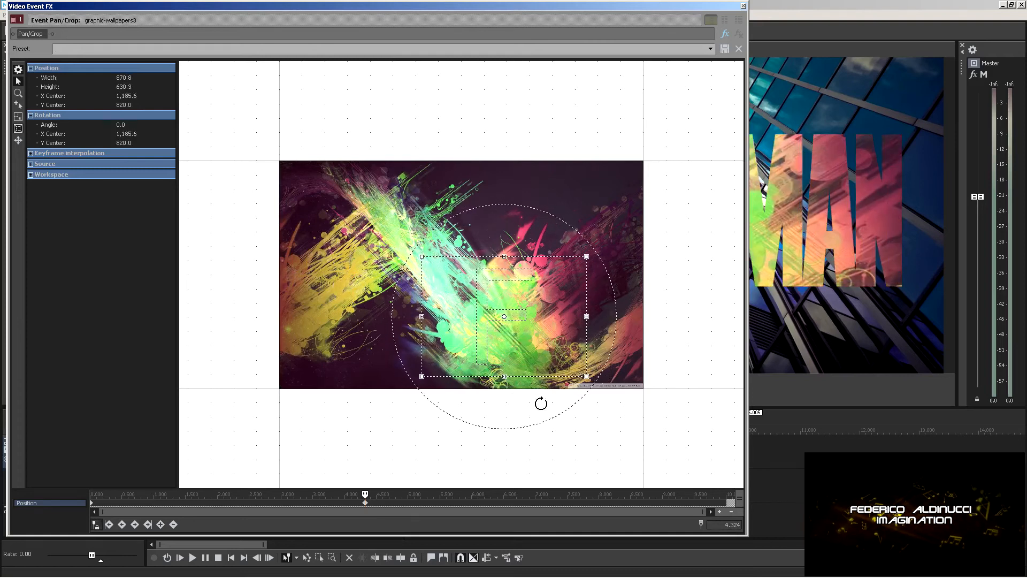
left_click_drag(366, 504, 731, 528)
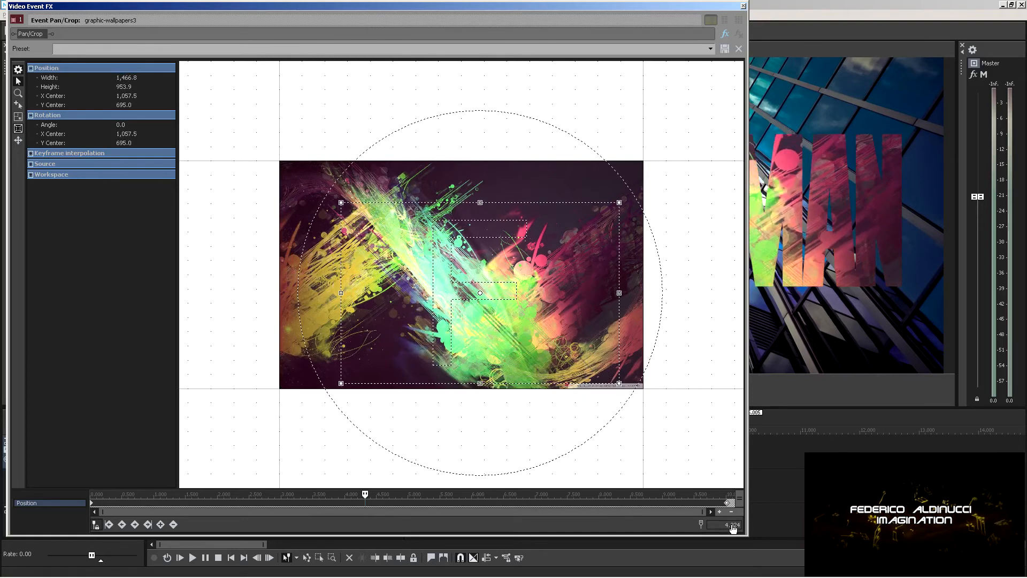
left_click(743, 6)
Play the timeline from the start to preview the wallpaper moving inside the text, and stop playback.
left_click_drag(405, 431, 98, 414)
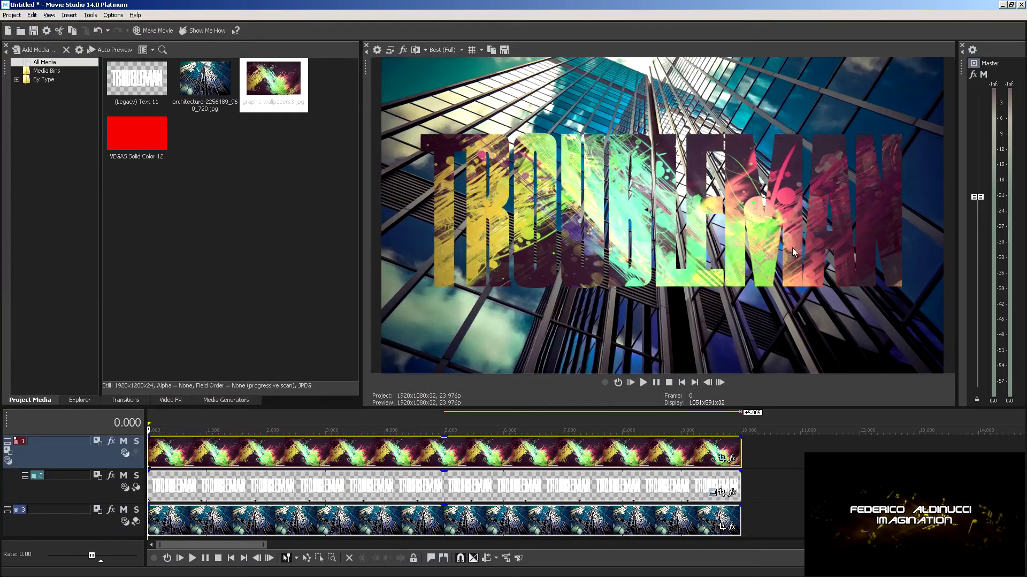
left_click(644, 381)
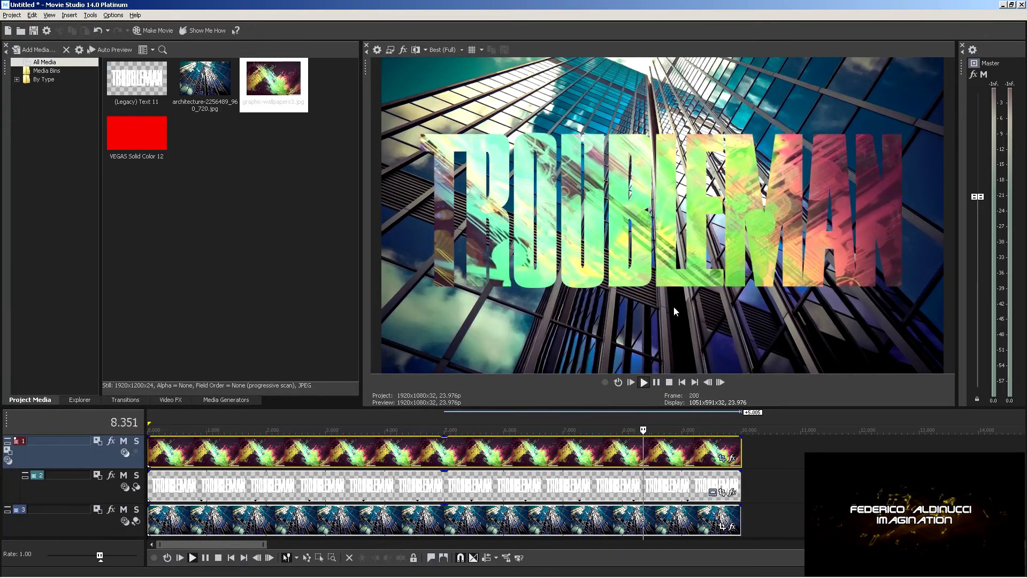
left_click(669, 382)
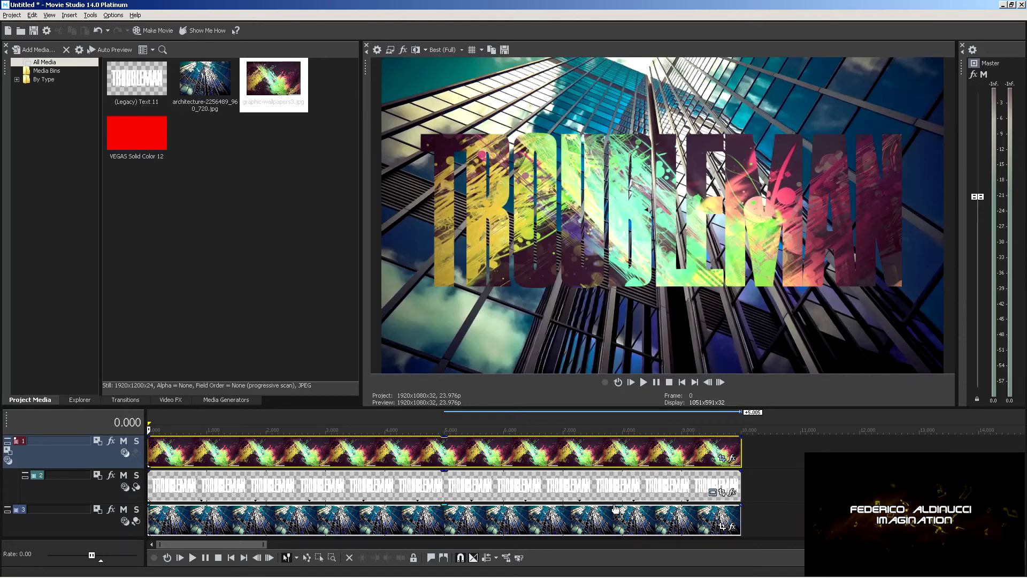
Shift the crop of the TROUBLEMAN text clip on track 2 at 4.488 to a center of about 870, 282.
left_click(627, 484)
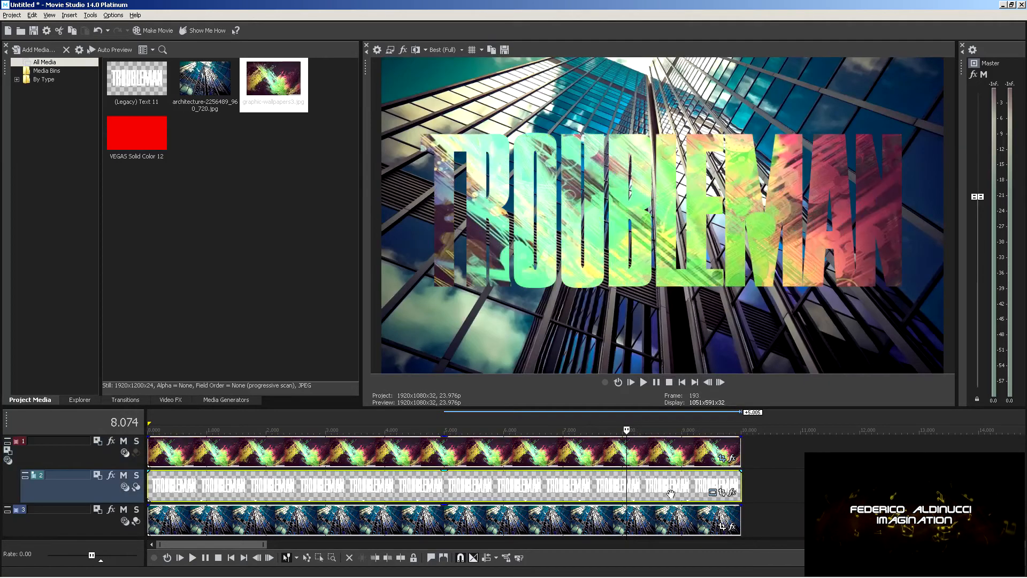
left_click(508, 485)
left_click(414, 484)
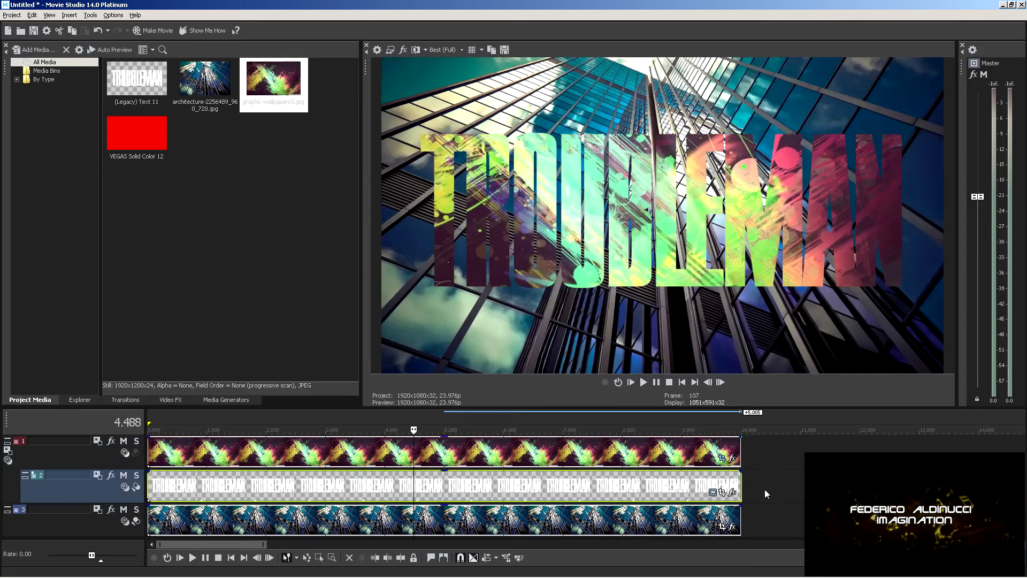
left_click(714, 492)
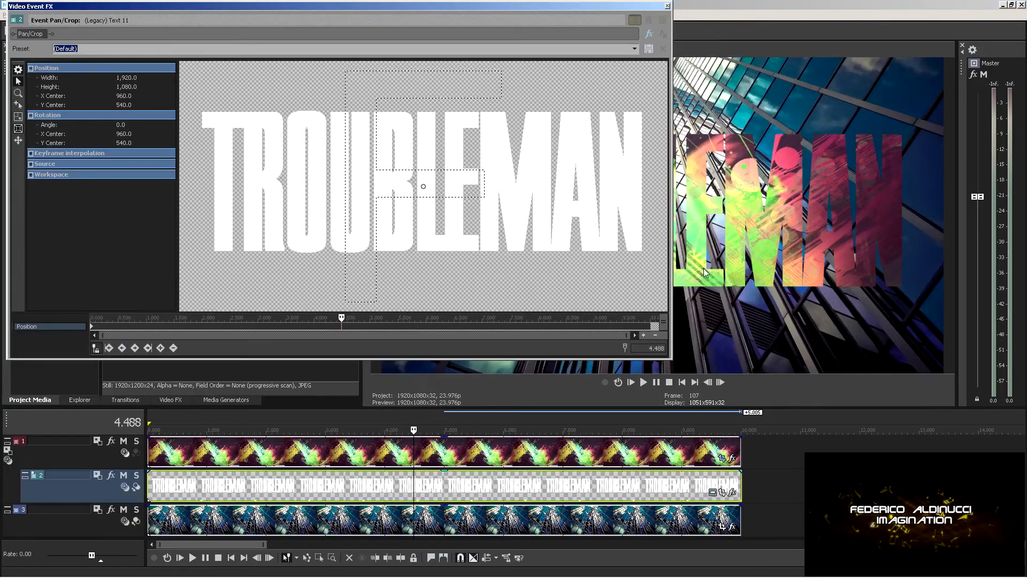
left_click_drag(434, 184, 410, 115)
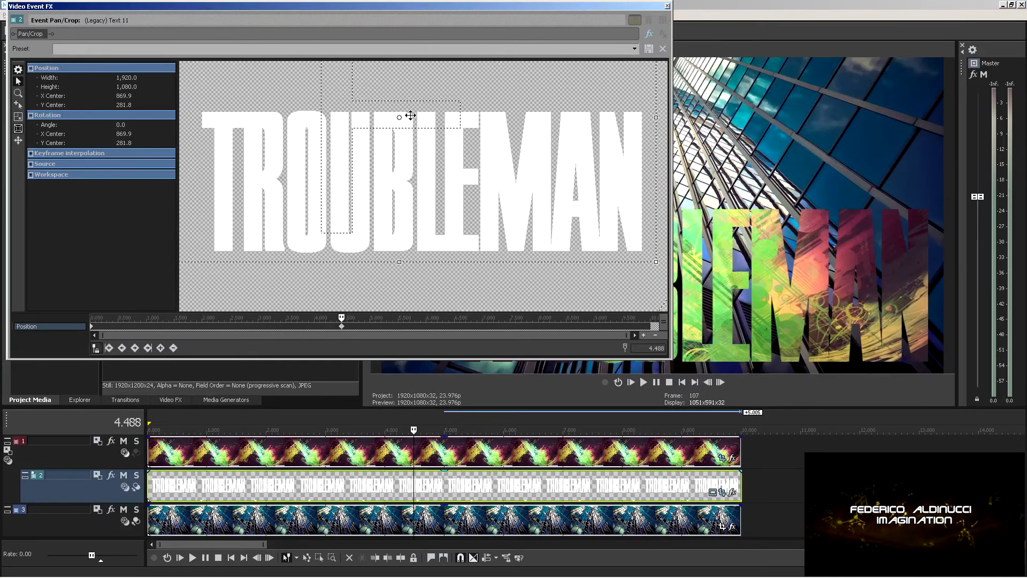
left_click(667, 6)
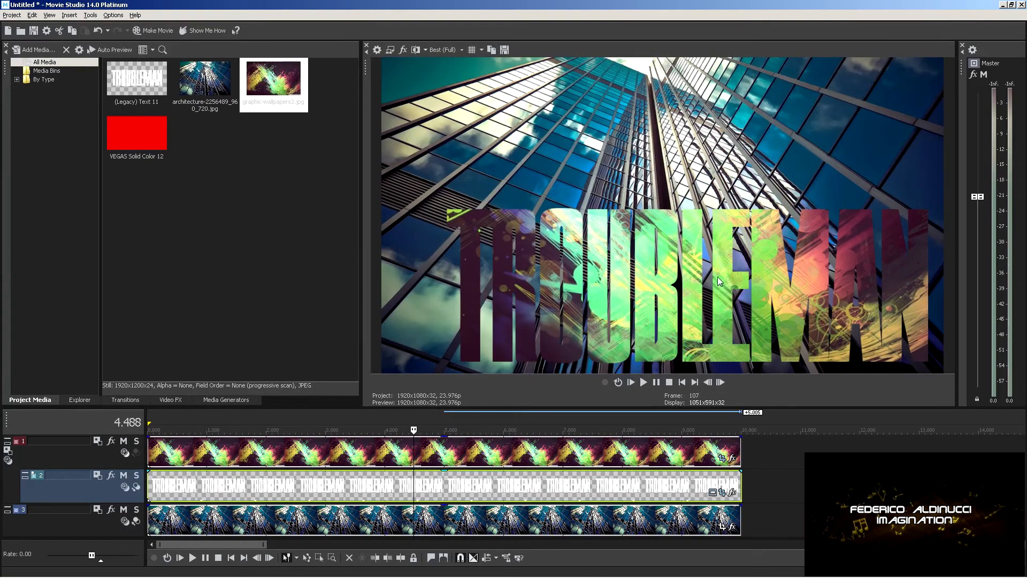
Reopen the text clip's Pan/Crop settings, narrow the window, and move the crop center to about 994, 520.
left_click(722, 492)
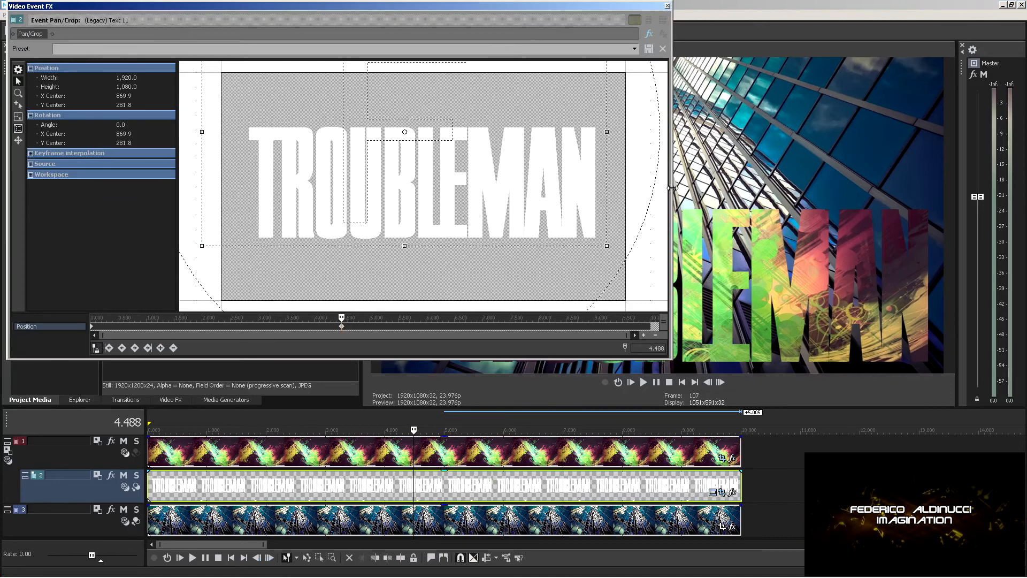
left_click_drag(672, 188, 389, 188)
left_click_drag(327, 167, 372, 224)
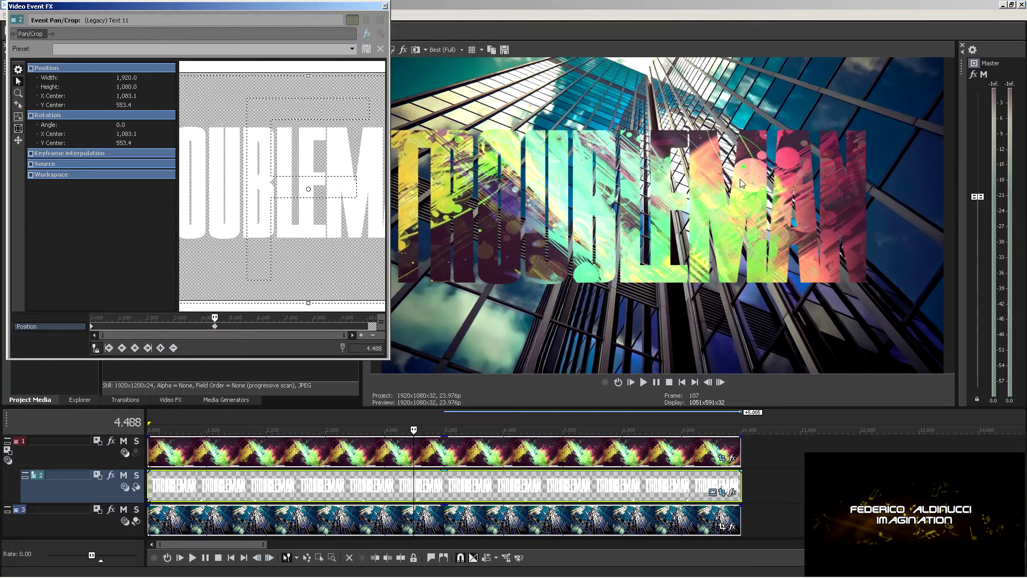
mouse_move(326, 215)
left_mouse_down()
mouse_move(404, 222)
mouse_move(149, 241)
mouse_move(264, 238)
mouse_move(316, 222)
left_mouse_up()
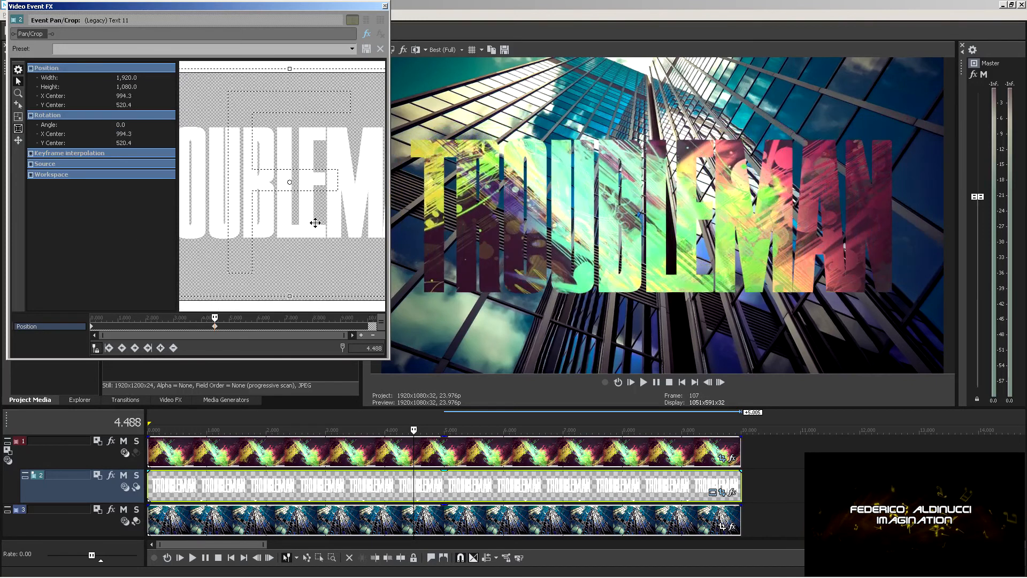
Restore the text clip's default crop, delete its position keyframe at 4.488, and close the Pan/Crop settings.
right_click(316, 224)
left_click(342, 232)
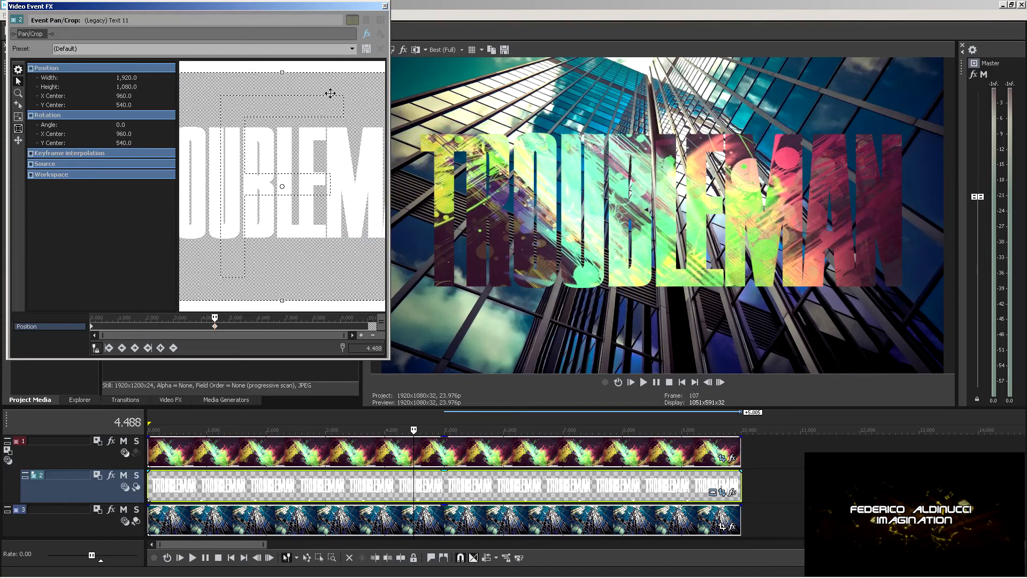
right_click(214, 326)
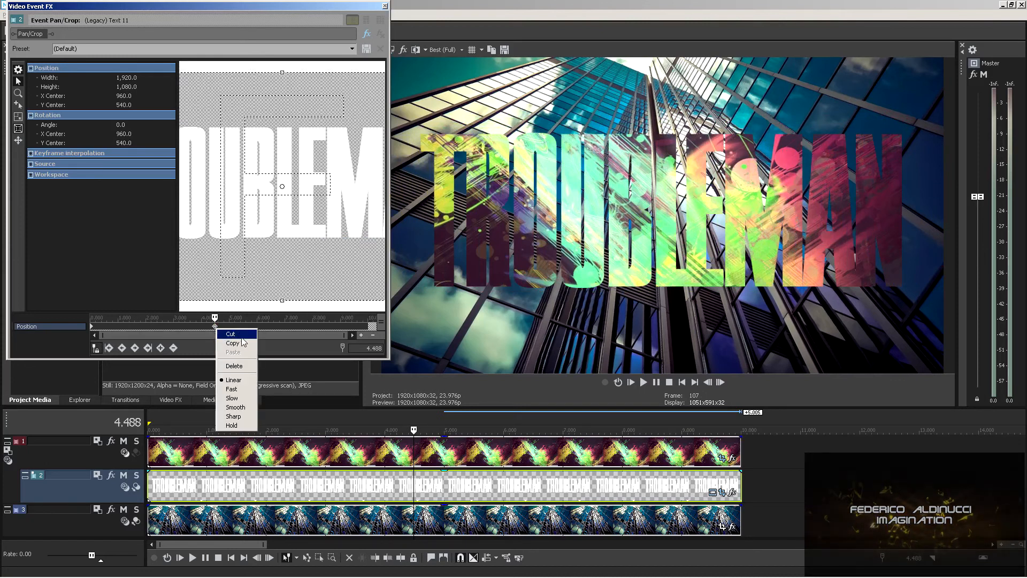
left_click(243, 366)
left_click(384, 7)
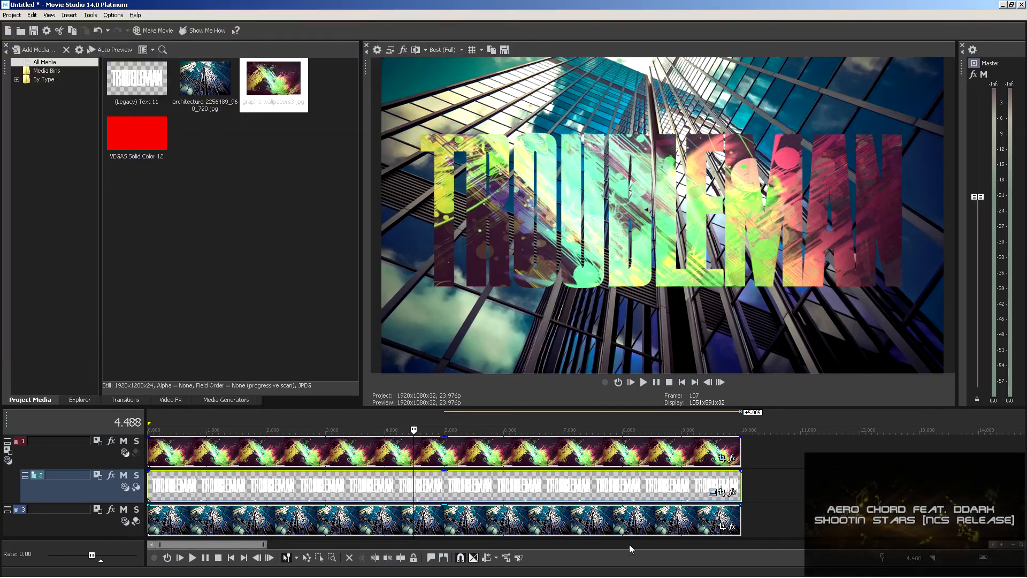
Make architecture track 3 a compositing child of the wallpaper track and play the timeline from the start.
left_click(642, 519)
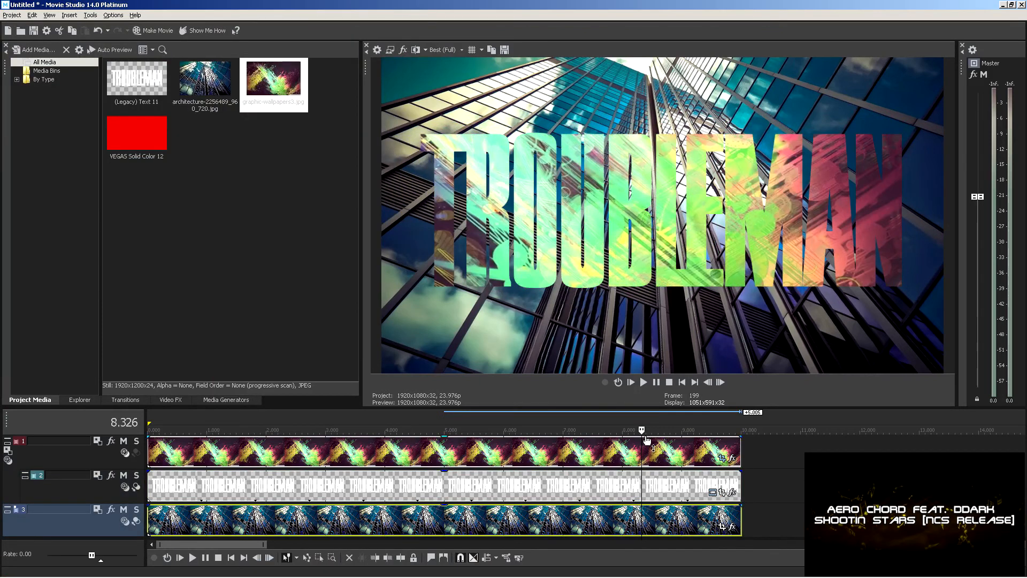
left_click(618, 524)
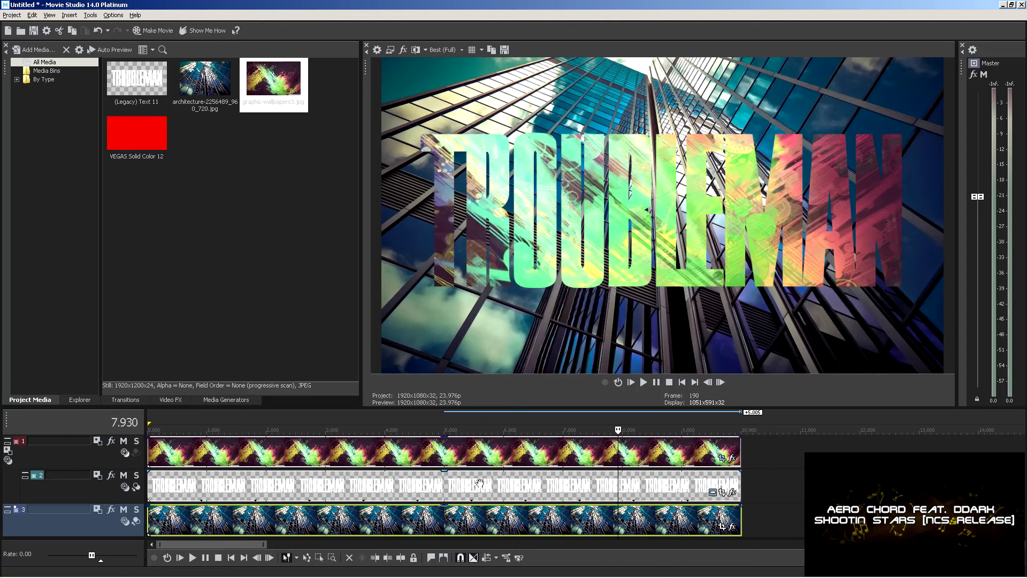
left_click(135, 522)
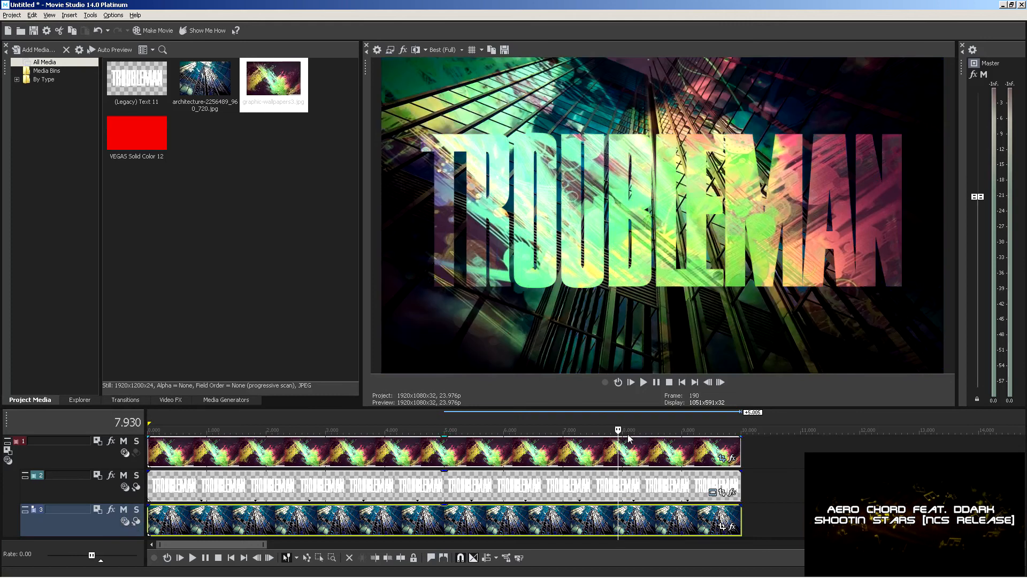
key("Home")
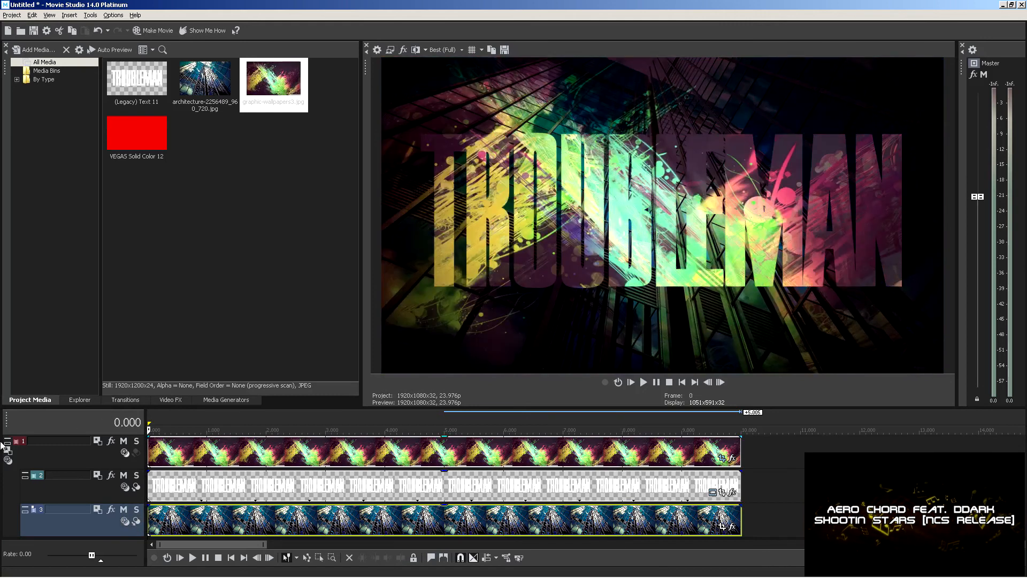
left_click(642, 381)
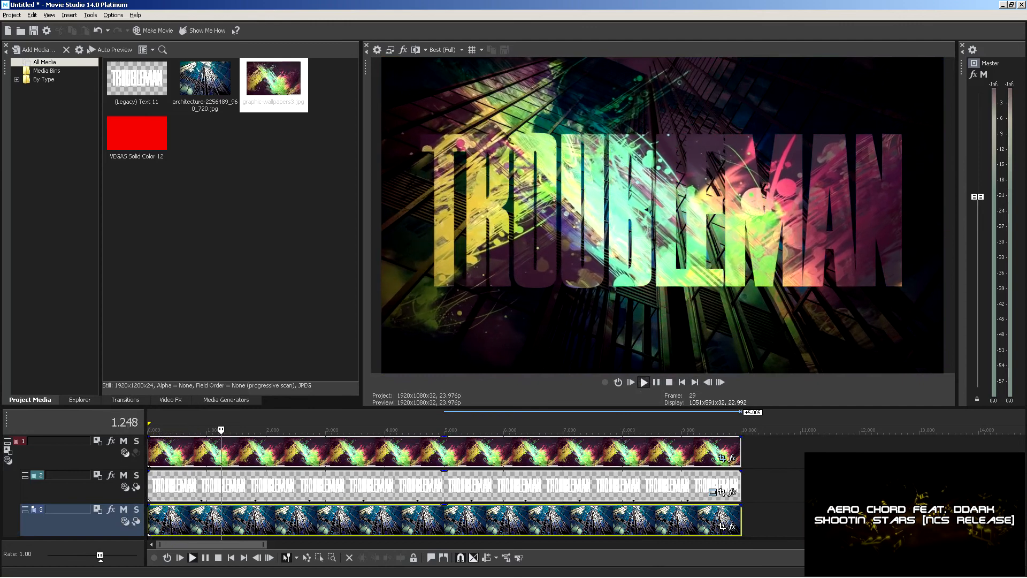